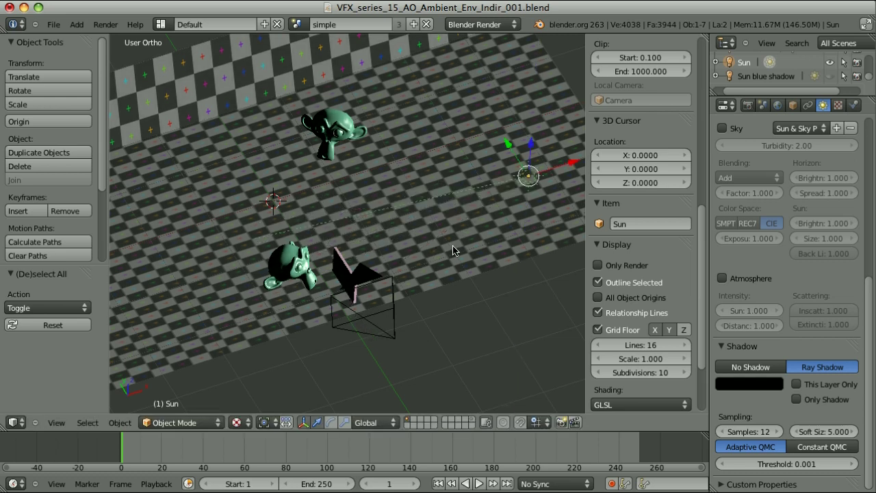
Step: Show the direct light render in an image editor and compare its black-shadow version with the Sun blue shadow version
key("shift+F10")
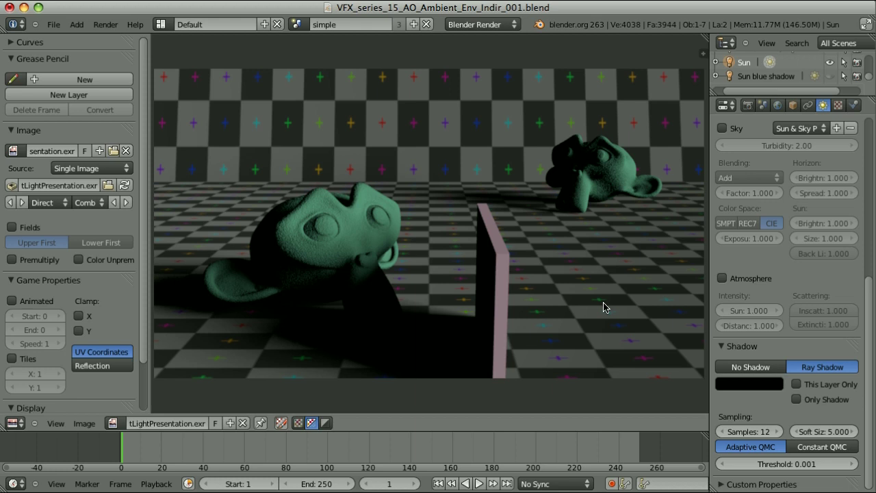
left_click_drag(427, 349, 489, 274)
left_click(264, 249)
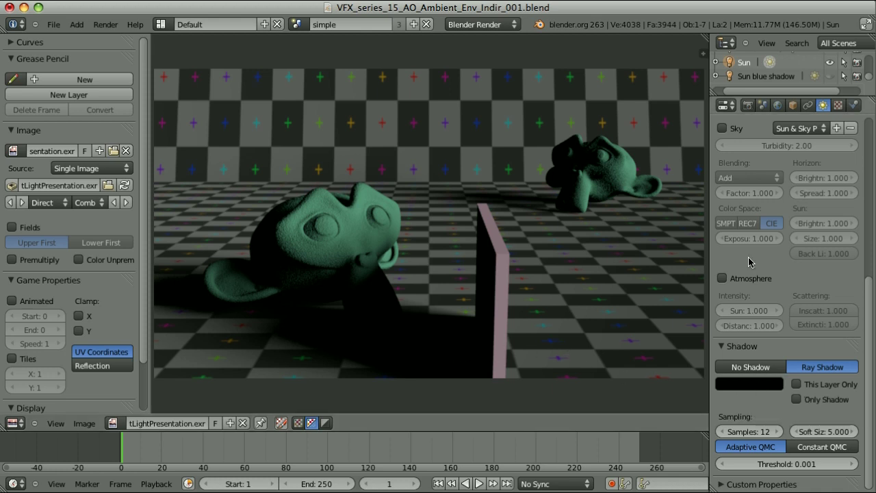
left_click(766, 76)
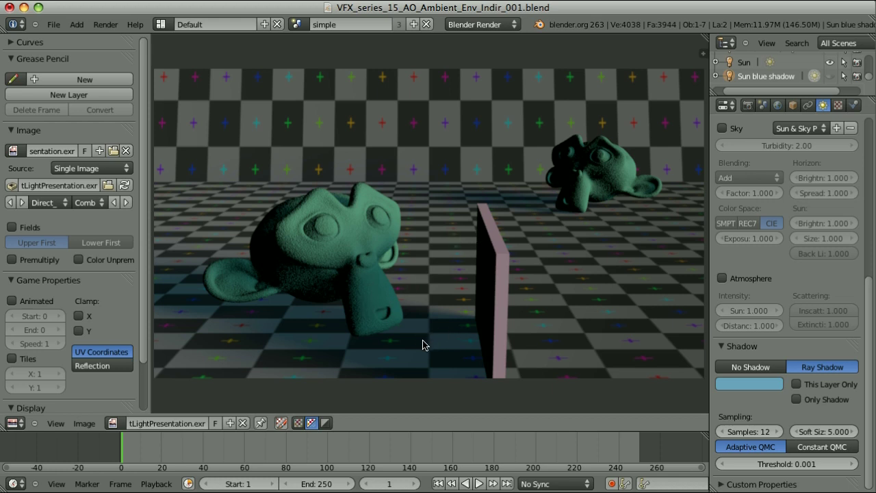
left_click_drag(484, 294, 488, 282)
left_click_drag(263, 254, 265, 255)
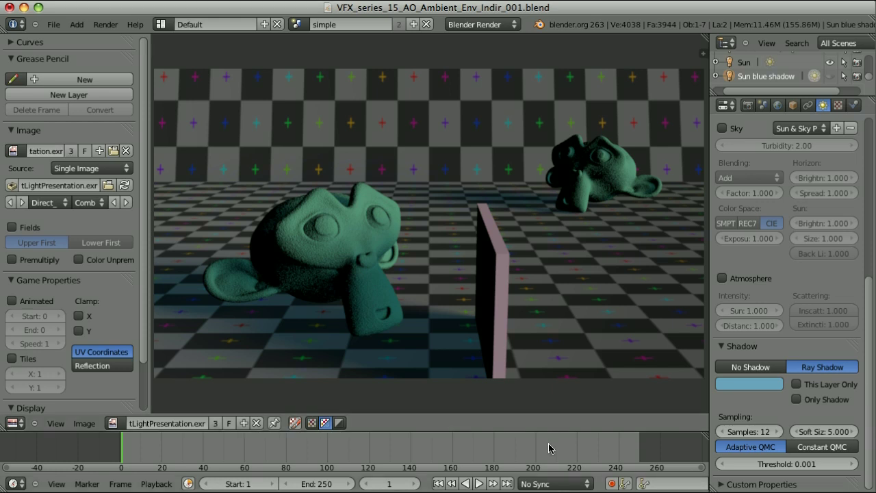
left_click_drag(484, 275, 486, 281)
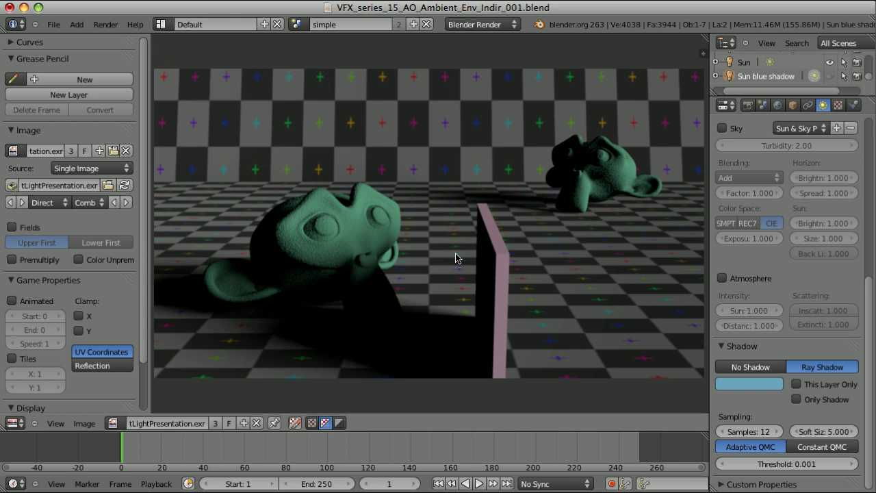
Step: Display the Shadow pass of the Direct render layer and examine the shadowed areas
left_click(85, 202)
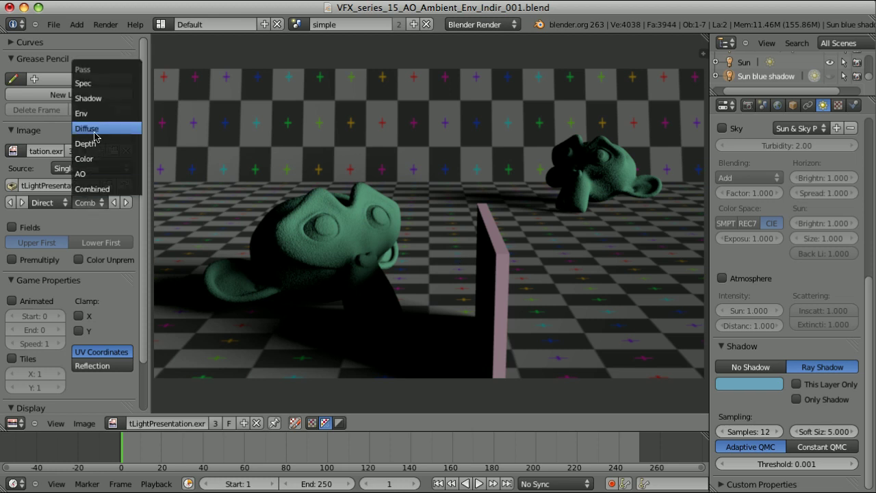
left_click(95, 96)
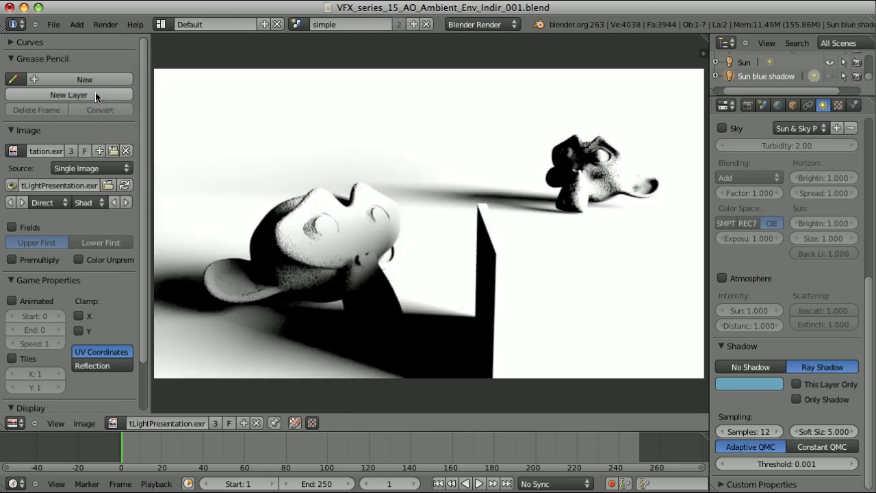
left_click(431, 341)
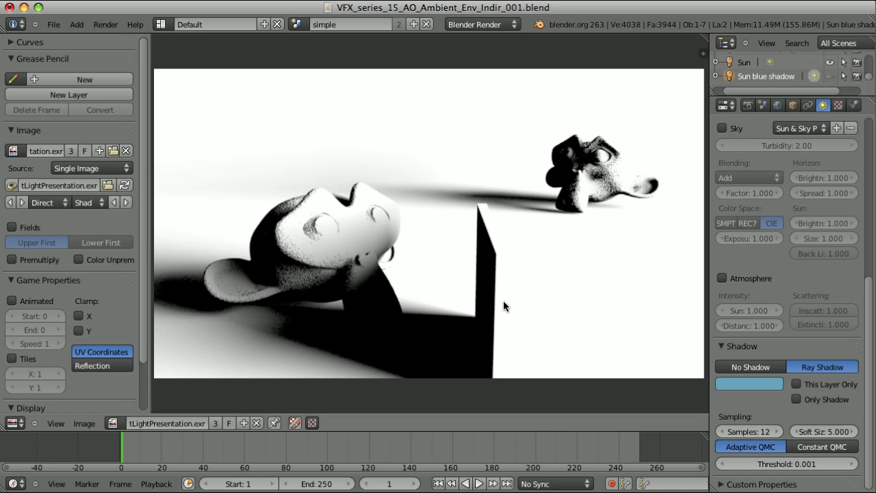
left_click_drag(261, 239, 486, 276)
Step: In the Compositing layout, send the Shadow pass to the viewer and add an Invert node after it
key("ctrl+Left")
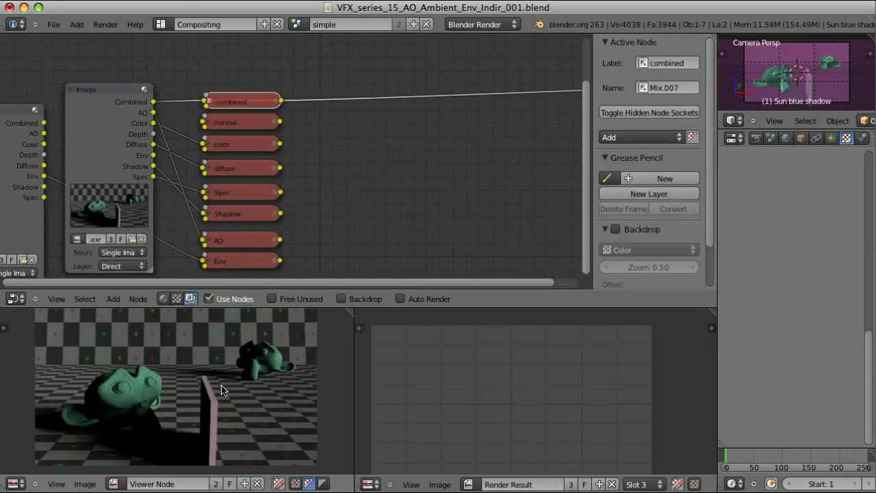
left_click(264, 217, "ctrl+shift")
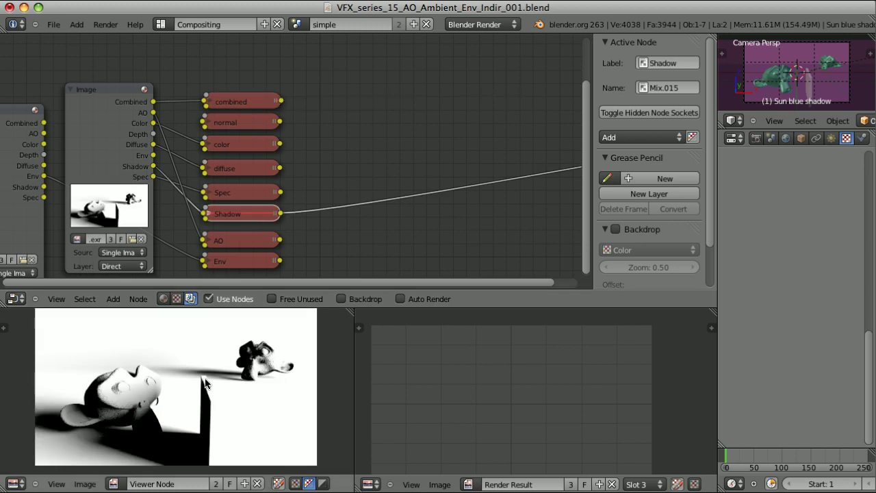
key("shift+a")
mouse_move(353, 262)
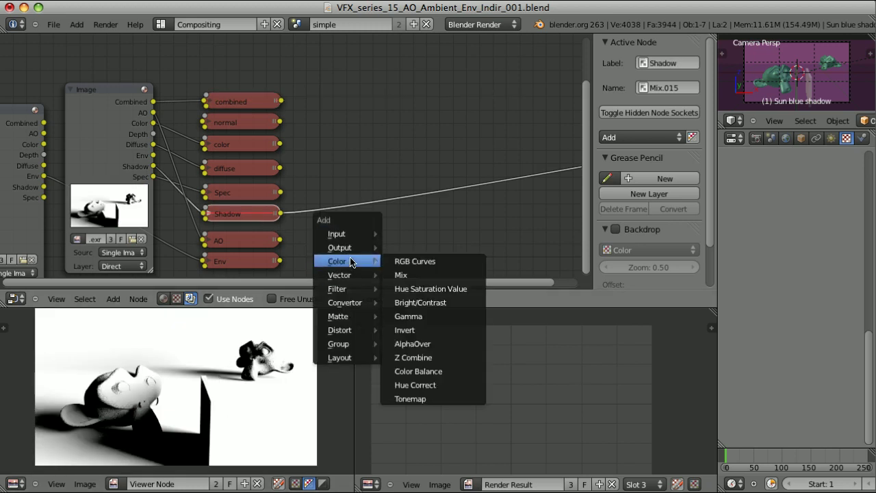
left_click(429, 332)
left_click(429, 215)
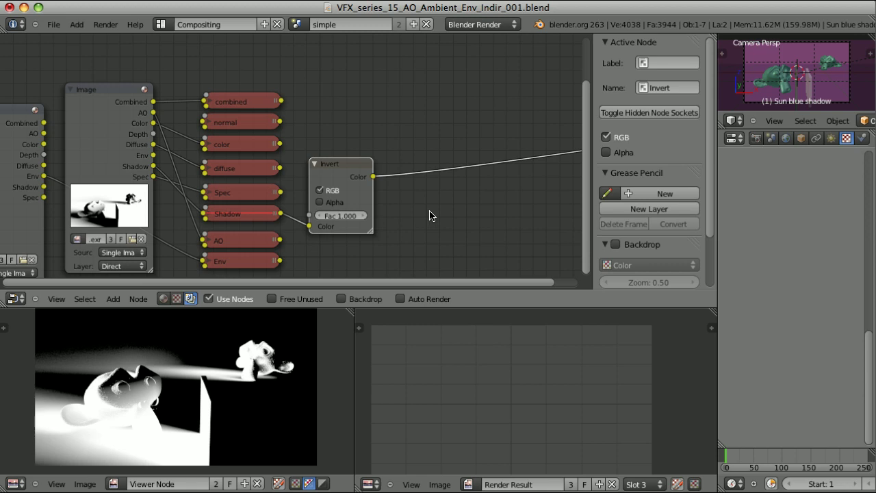
Step: Insert a Mix node after the Invert node and set its blend type to Multiply
key("shift+a")
mouse_move(432, 215)
left_click(461, 226)
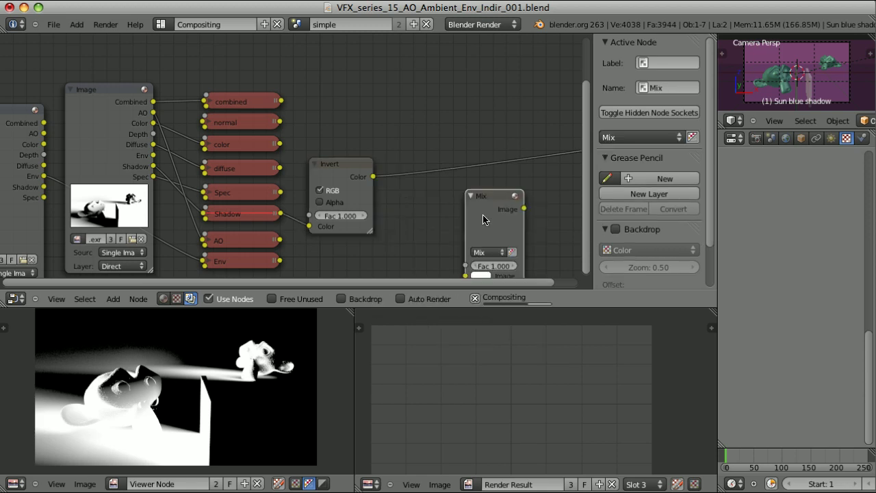
left_click(404, 168)
left_click(431, 195)
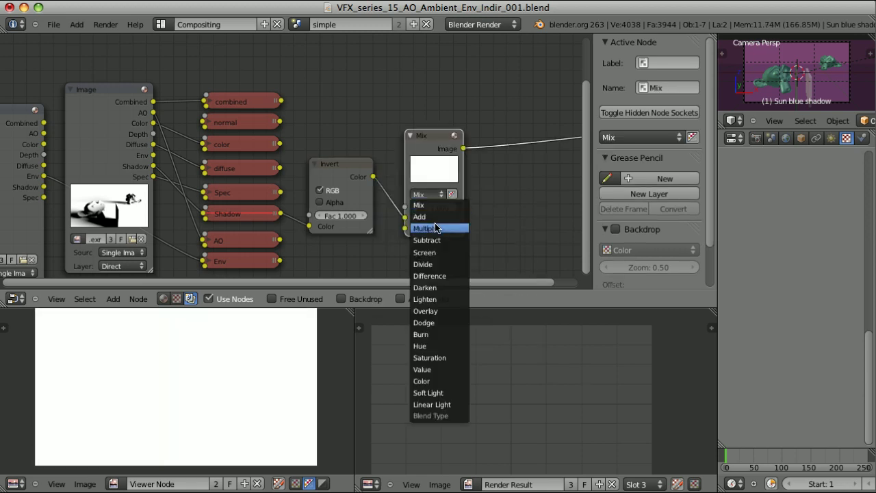
left_click(425, 228)
Step: Tint the Multiply node's second image input light blue (R 0.436, G 0.780, B 1.000) and darken it to a muted blue
left_click(420, 228)
left_click(461, 99)
left_click_drag(461, 94, 463, 92)
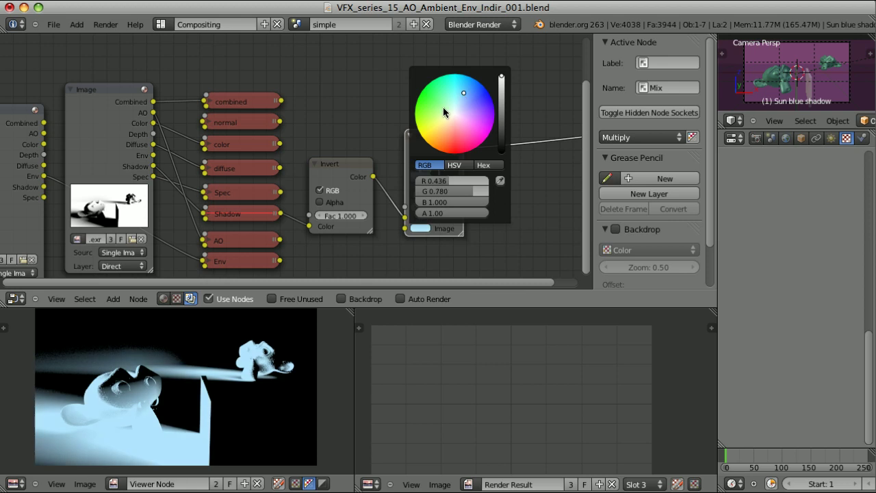
left_click(420, 228)
left_click_drag(502, 92, 502, 118)
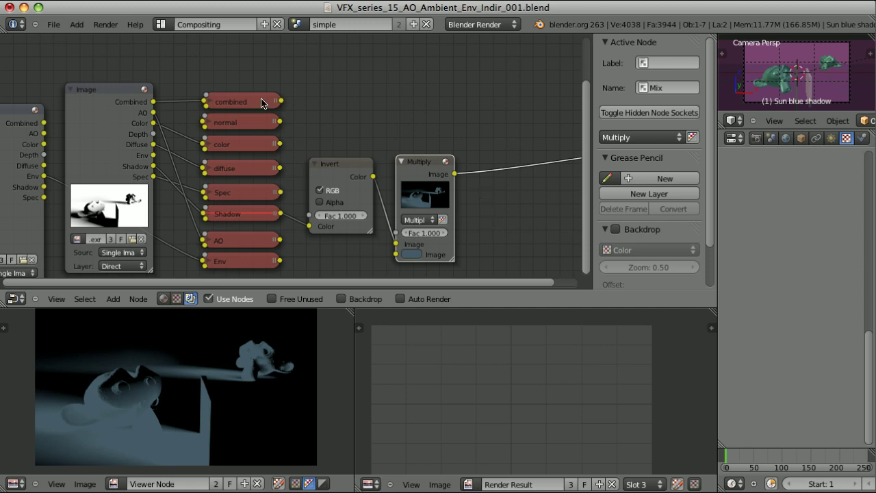
Step: Duplicate the Multiply node, place the copy above the original and set its blend type to Add
key("shift+d")
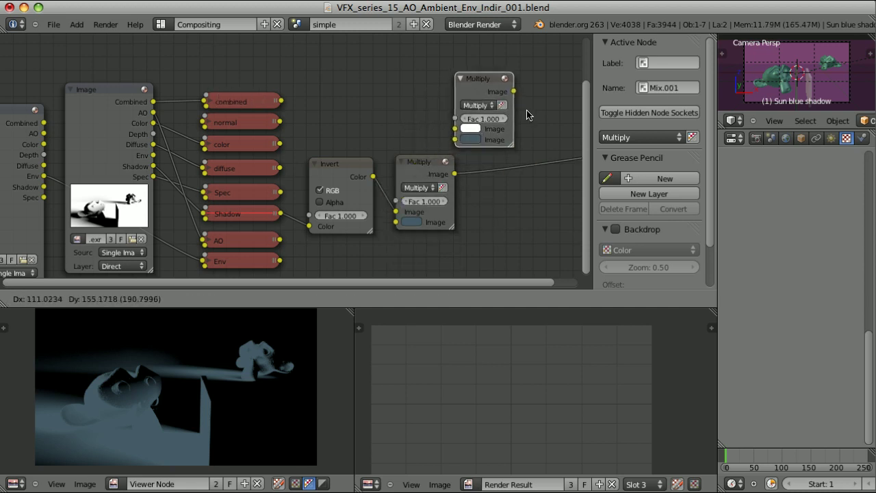
left_click(506, 111)
left_click(488, 109)
left_click(485, 131)
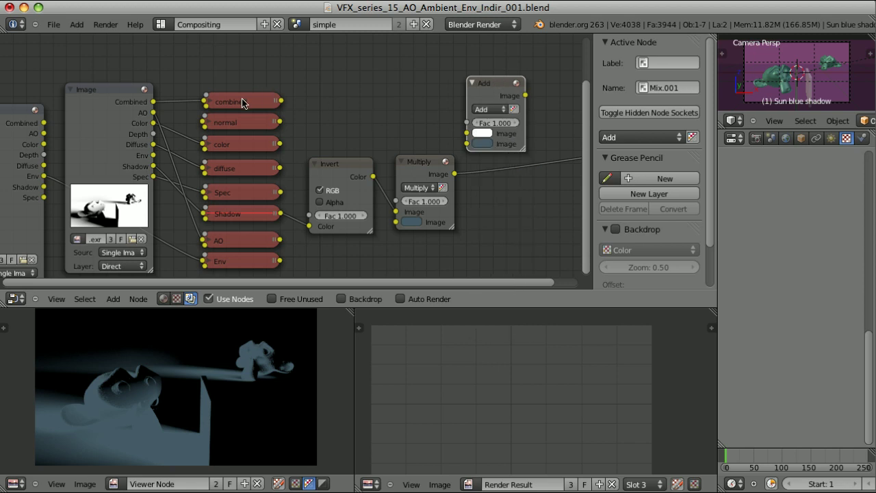
Step: Feed the combined pass and the Multiply output into the Add node and send its result to the viewer
left_click_drag(280, 101, 467, 132)
left_click_drag(455, 174, 466, 143)
left_click(493, 83, "ctrl+shift")
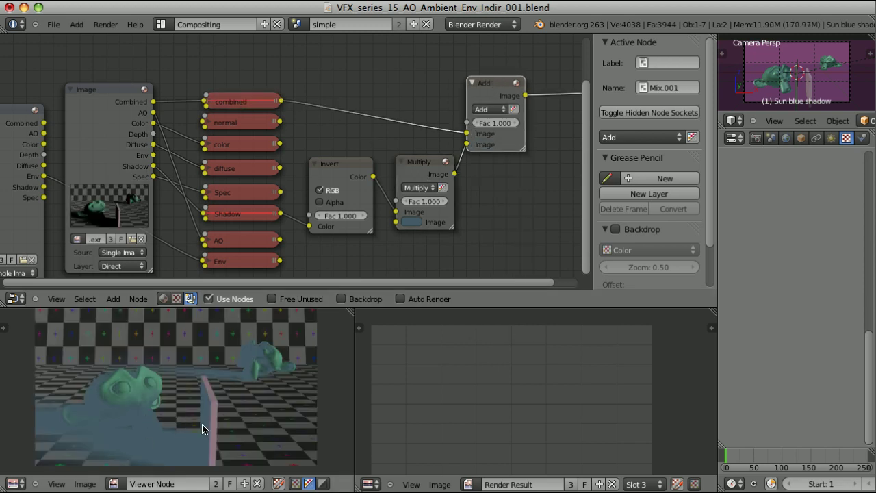
Step: Darken the Multiply node's blue color and inspect the tinted shadow beside the panel in the viewer
left_click(411, 222)
left_click_drag(491, 118, 491, 138)
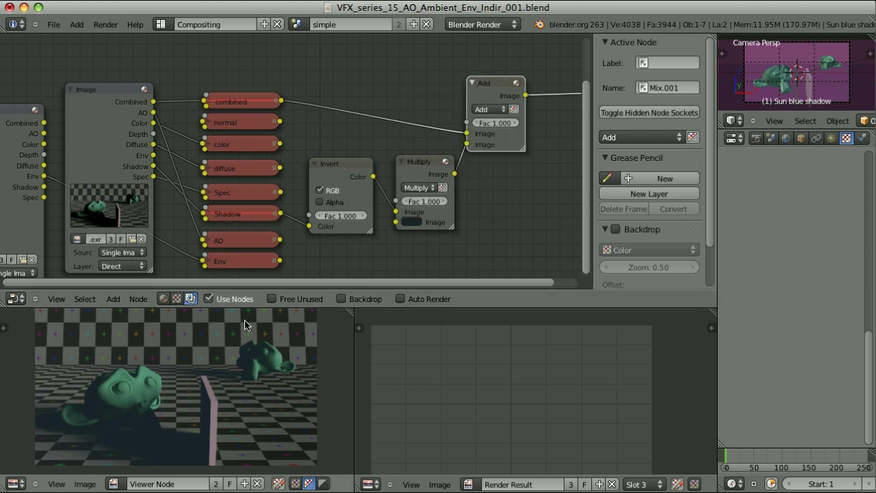
scroll(250, 401, "up", 4)
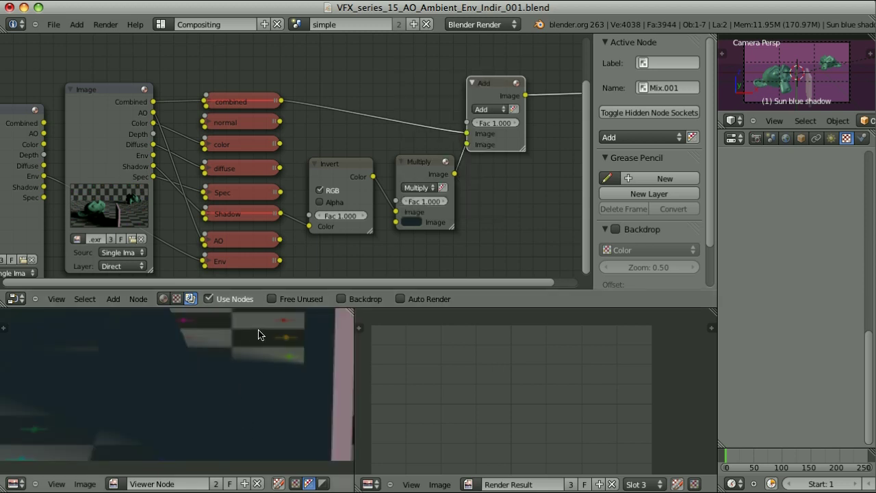
key("Home")
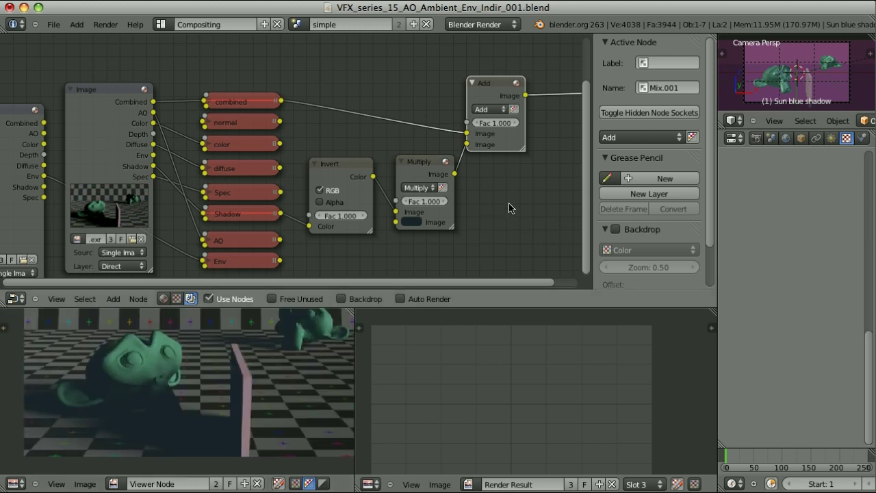
Step: Preview the color pass and the Multiply node's tinted shadow output in the viewer
left_click(235, 145, "ctrl+shift")
scroll(452, 213, "right", 5)
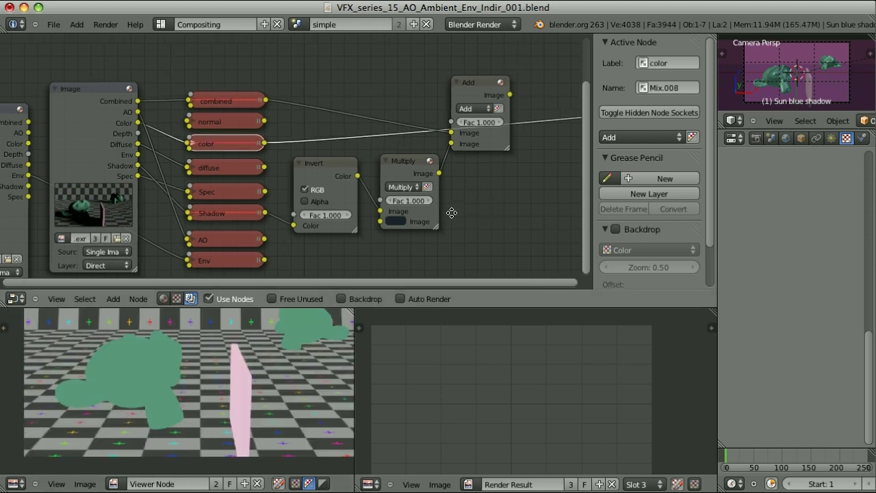
left_click(353, 158, "ctrl+shift")
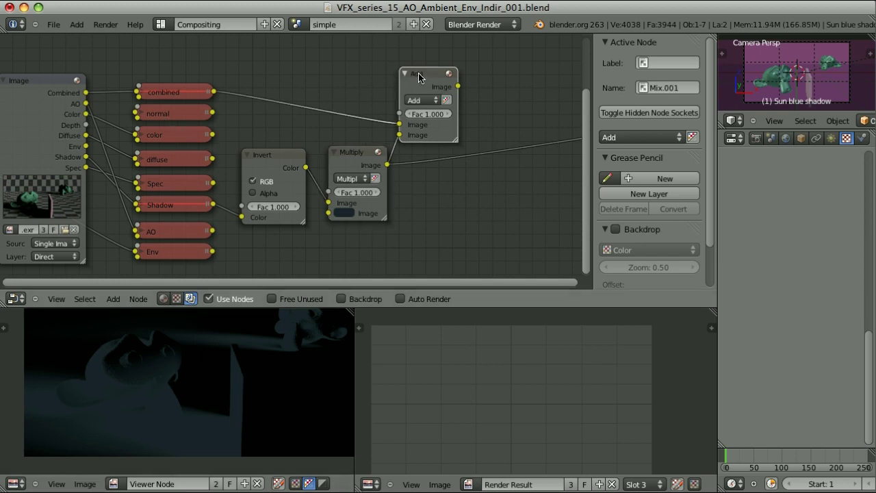
Step: Duplicate the Multiply node, insert the copy between the original and the Add node, and connect the color pass to its first image input
left_click_drag(443, 75, 520, 70)
left_click_drag(358, 157, 356, 183)
key("shift+d")
key("g")
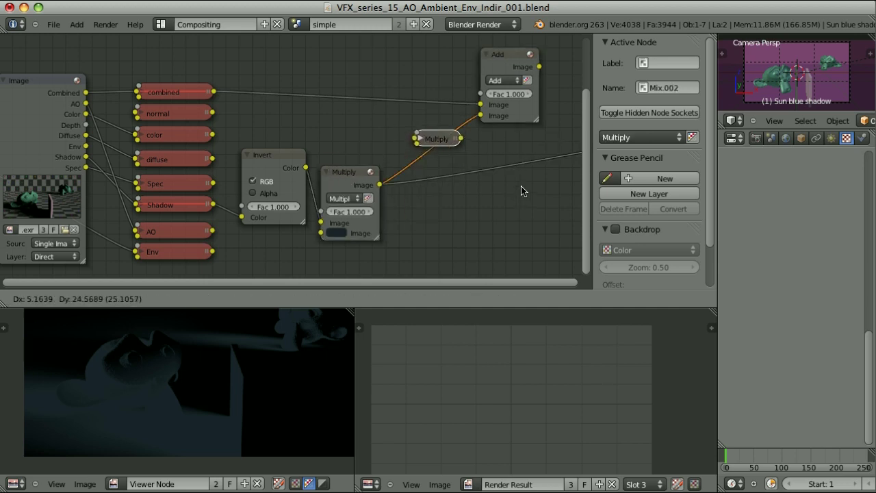
left_click(521, 190)
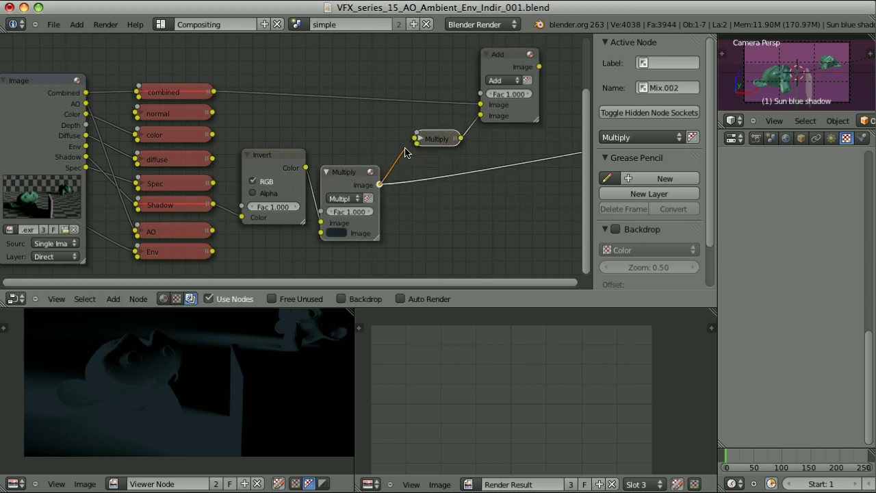
left_click_drag(416, 136, 213, 134)
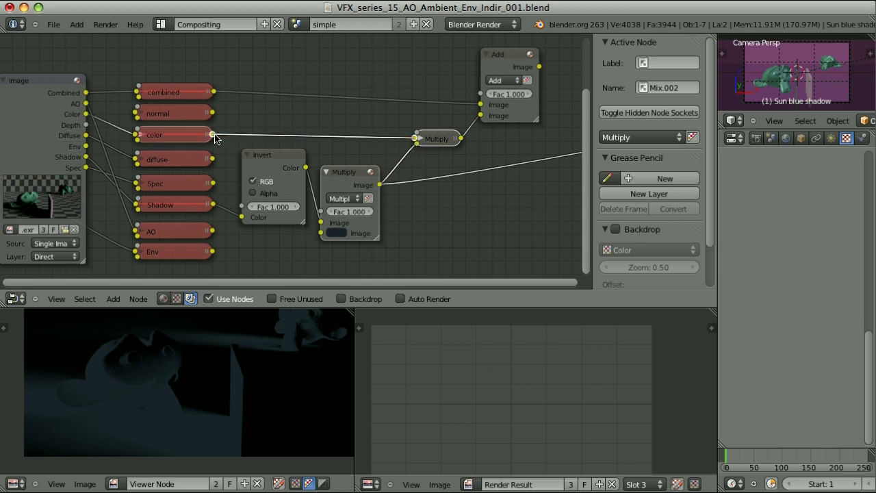
Step: Send the Add node's result to the viewer and inspect the shadows in a maximized image view
left_click(504, 64, "ctrl+shift")
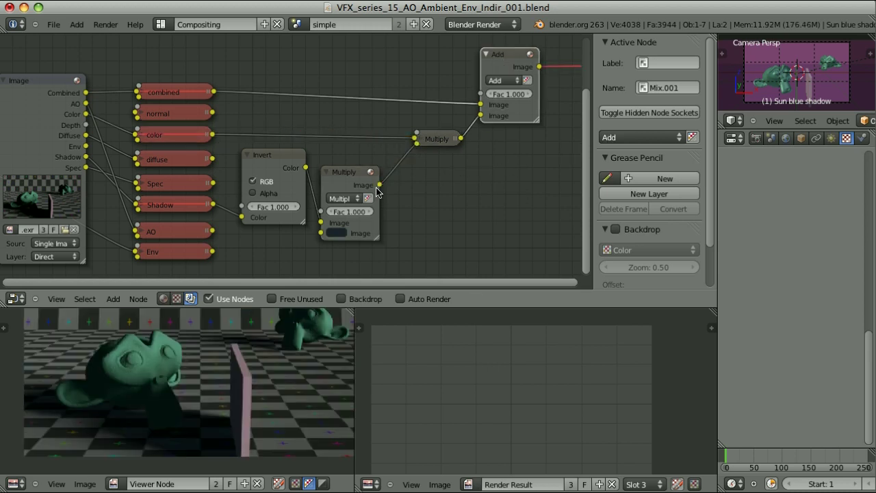
key("ctrl+Up")
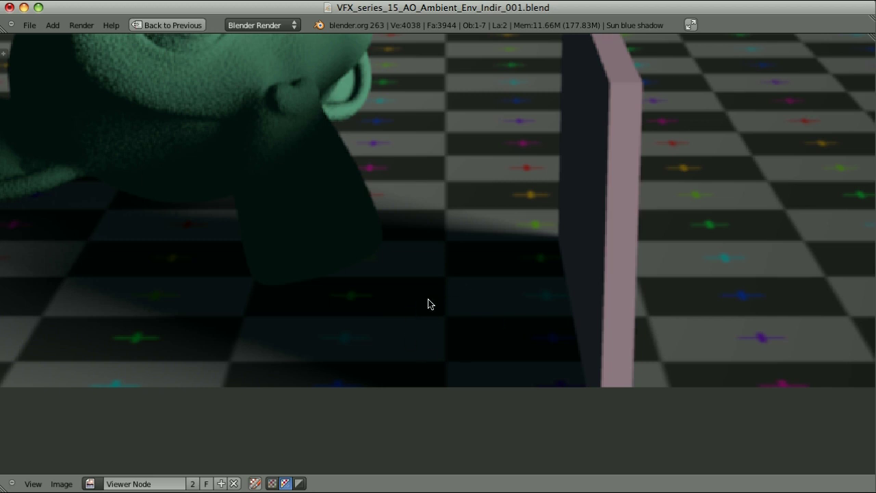
key("ctrl+Up")
Step: Brighten the first Multiply node's blue color slightly and inspect the shadows on the monkey head and floor in the viewer
left_click(336, 233)
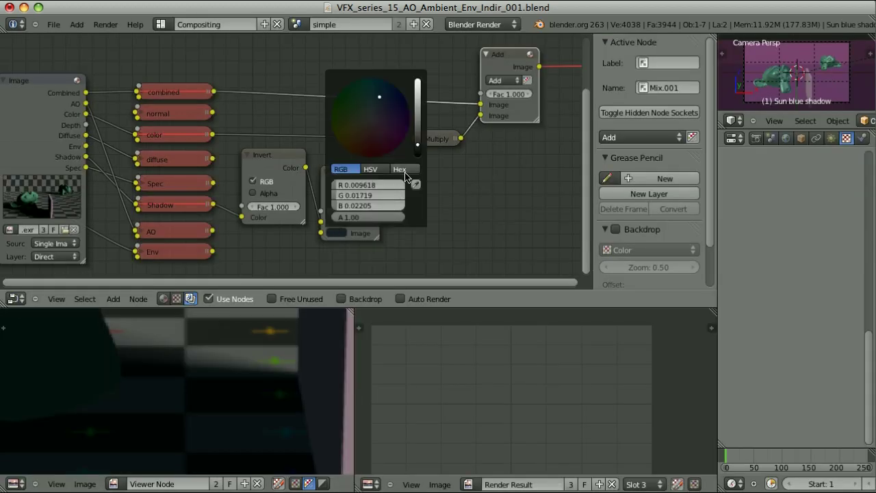
left_click_drag(417, 147, 416, 140)
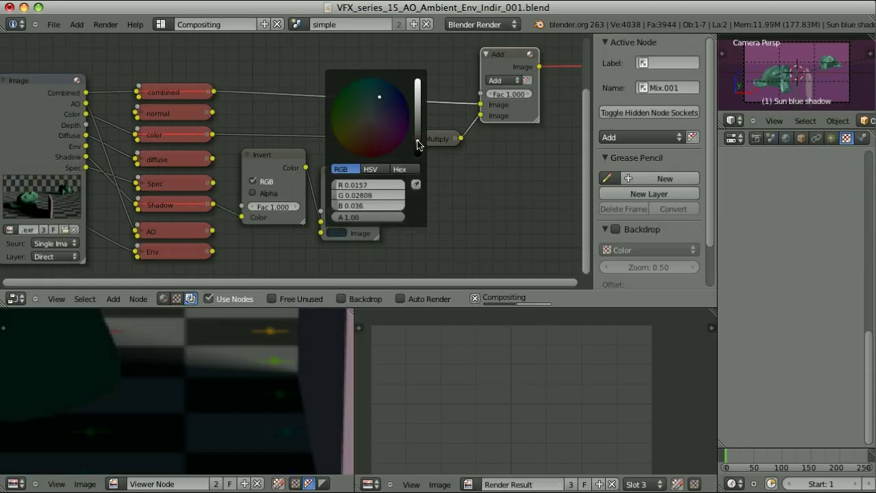
key("ctrl+Up")
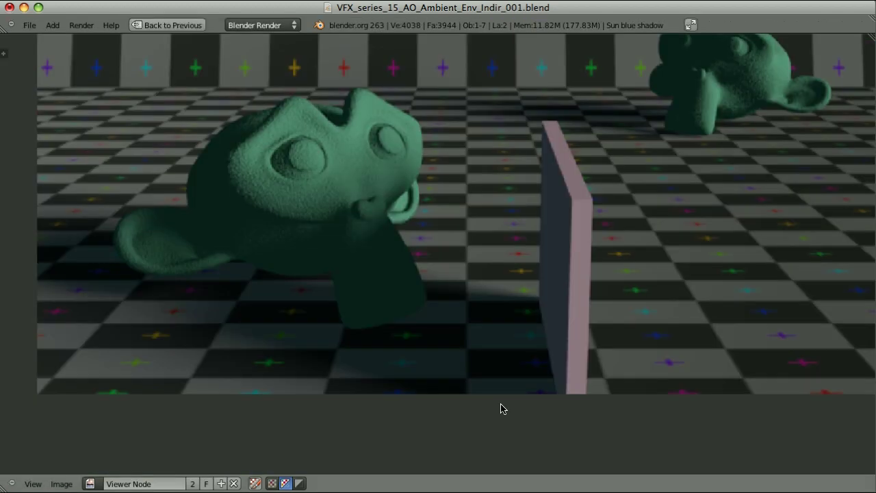
scroll(407, 372, "up", 5)
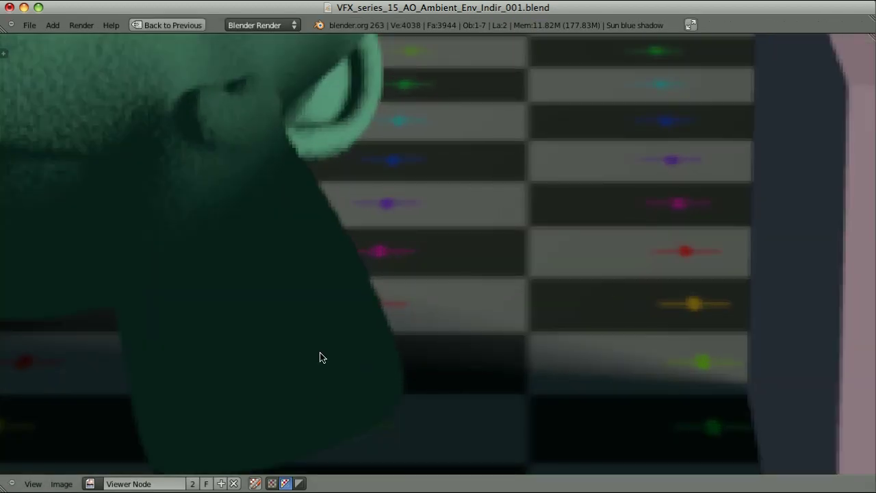
scroll(254, 336, "down", 3)
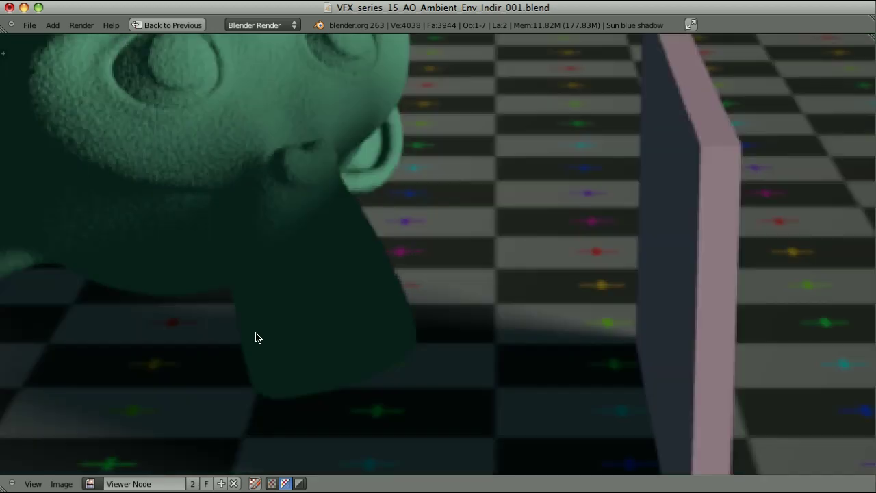
key("ctrl+Up")
left_click_drag(114, 426, 121, 417)
scroll(180, 400, "up", 1)
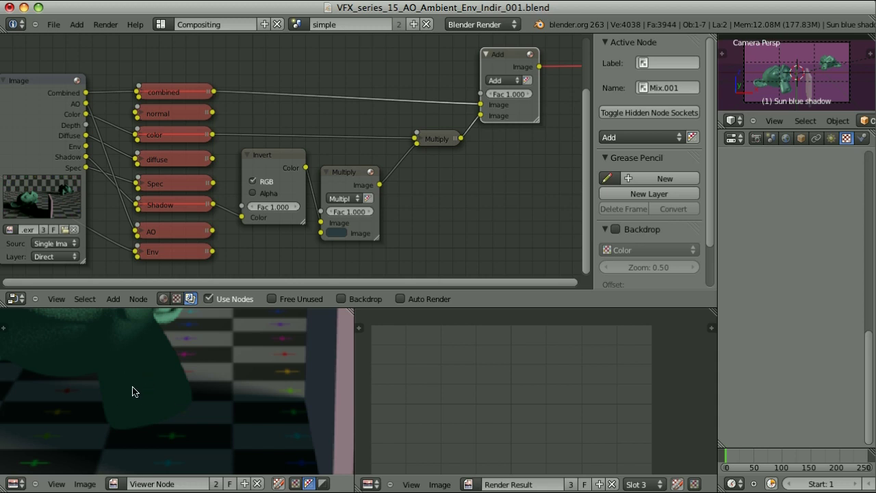
Step: Preview the AO pass in the viewer for comparison, and return the viewer to the Add node's result
scroll(272, 375, "down", 1)
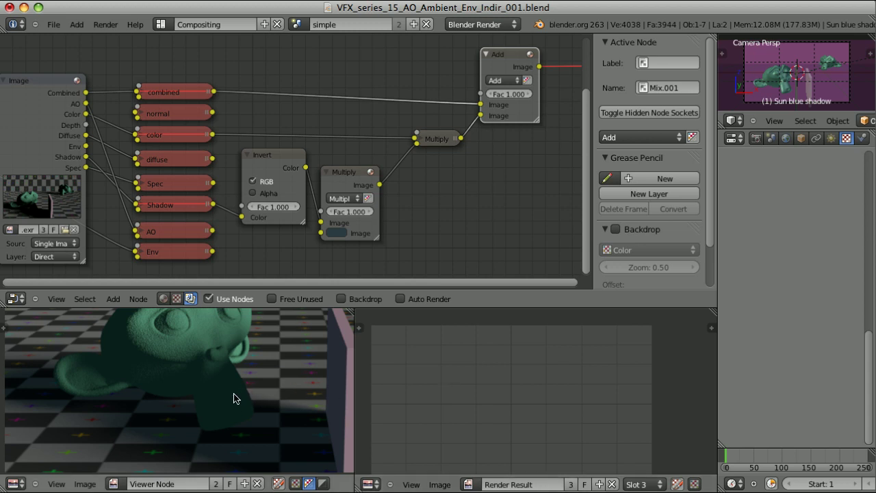
left_click(176, 232, "ctrl+shift")
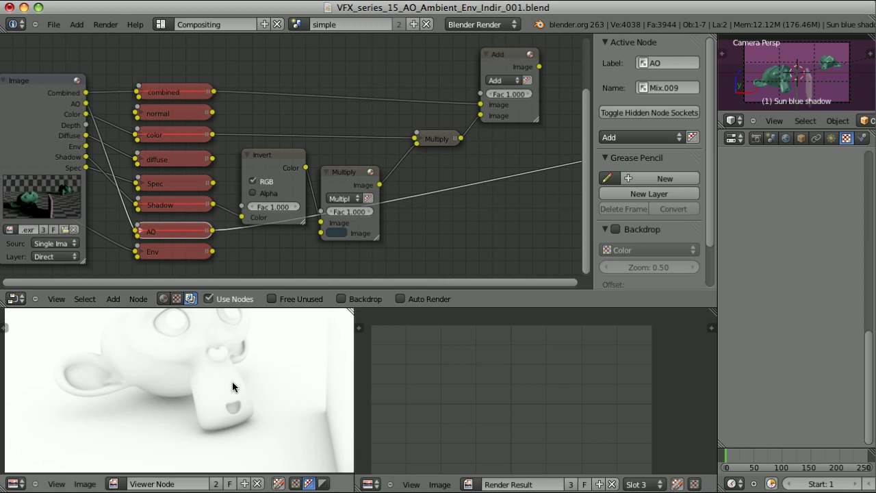
left_click(503, 55, "ctrl+shift")
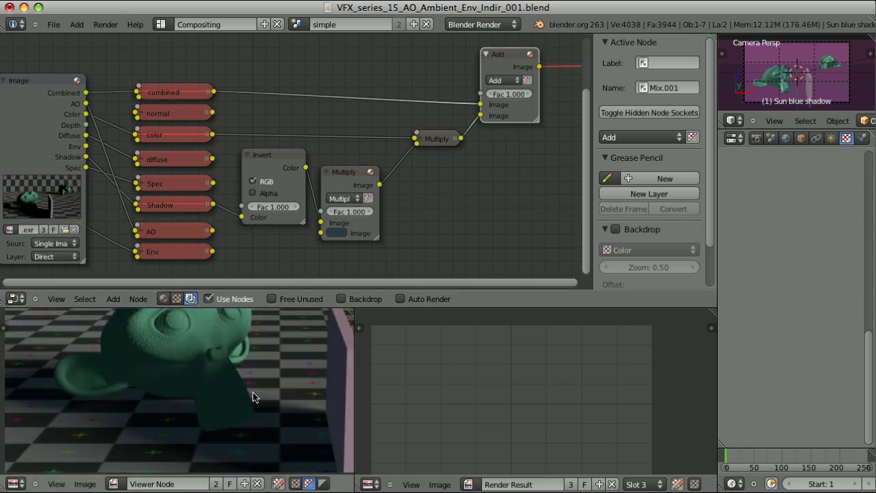
Step: Duplicate the Add node behind the original as a Multiply node and feed the AO pass into its second image input through a copied AO node
scroll(458, 187, "right", 5, "ctrl")
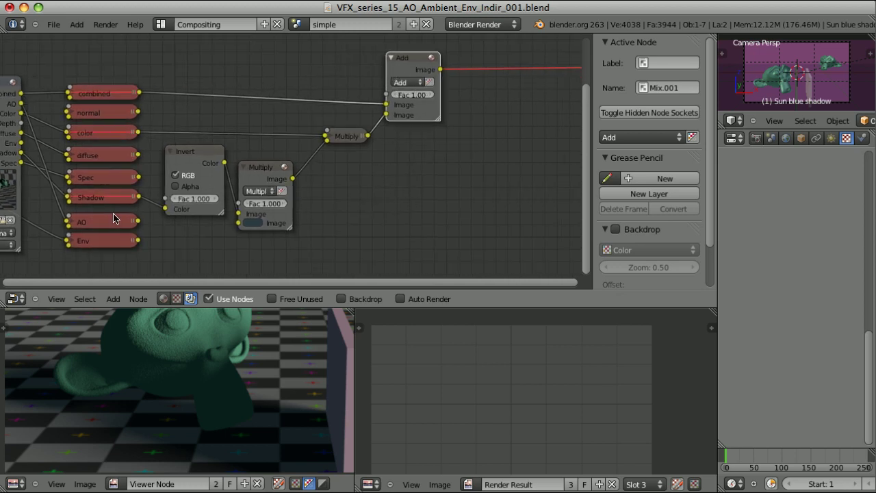
key("shift+d")
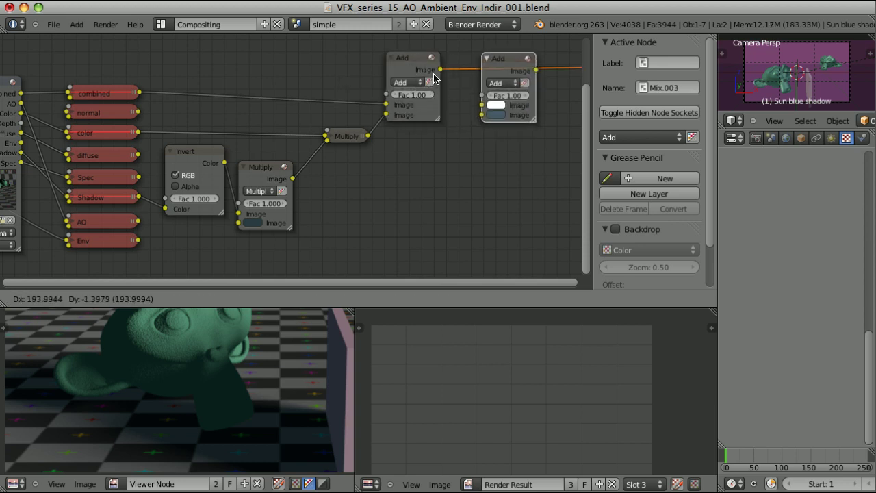
left_click(477, 83)
left_click(477, 82)
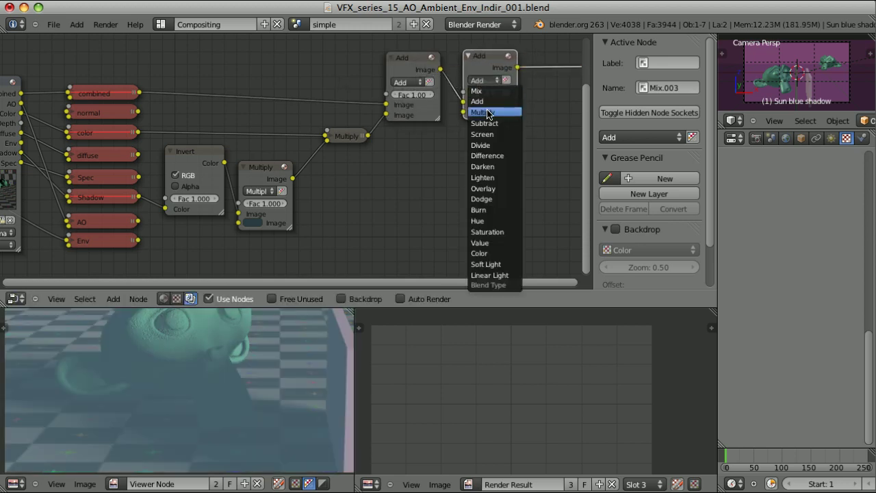
left_click(494, 112)
left_click(101, 225)
left_click_drag(138, 221, 463, 112)
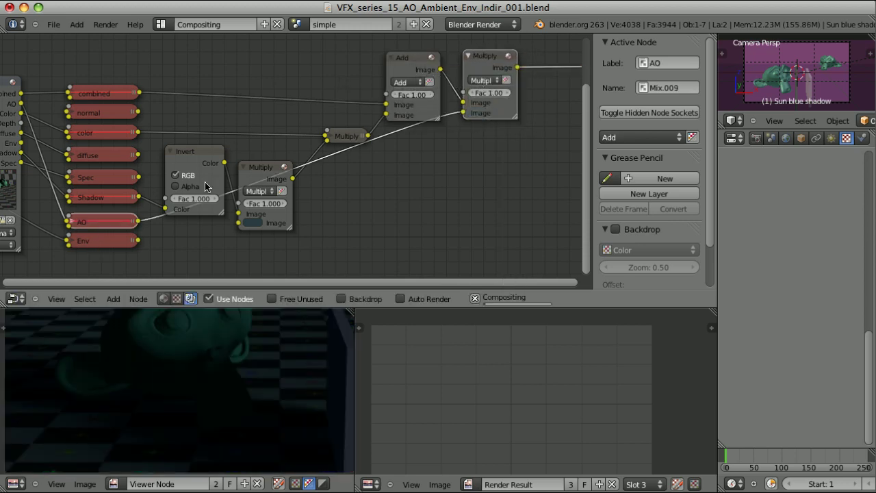
key("shift+d")
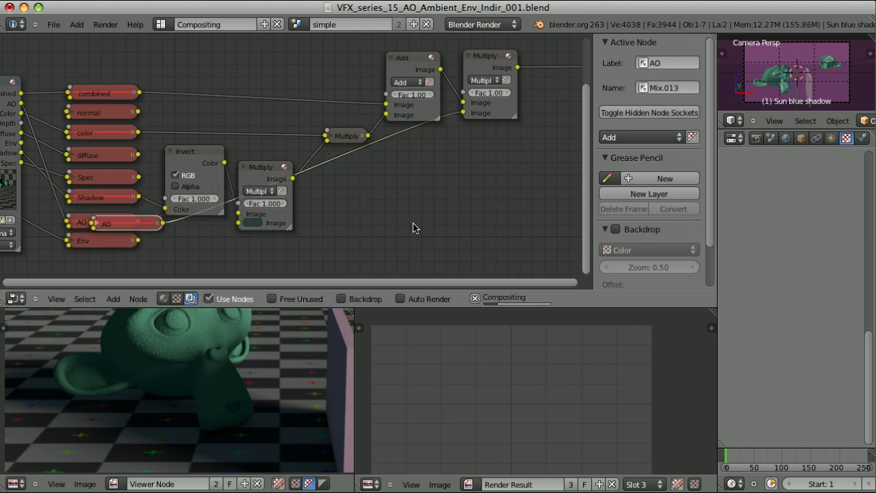
left_click(692, 167)
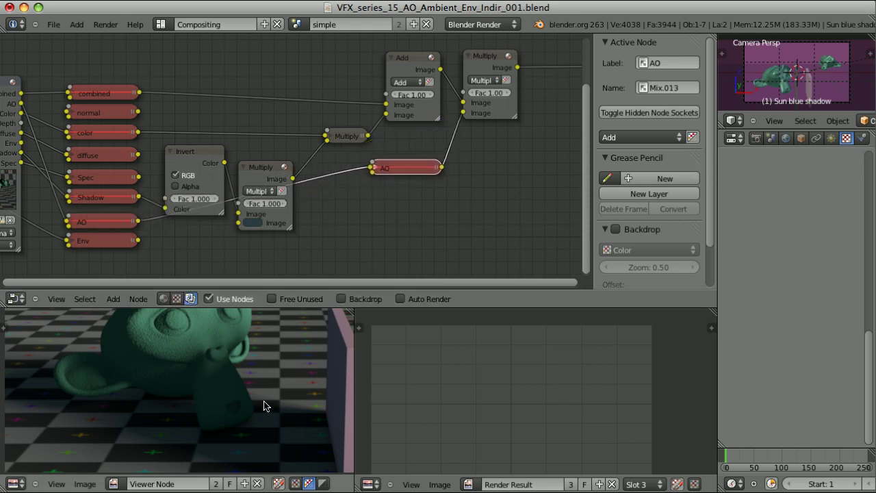
Step: Inspect the AO darkening around the monkey head and floor in the viewer, comparing with the last Multiply node muted and unmuted
key("ctrl+Up")
scroll(405, 367, "up", 3)
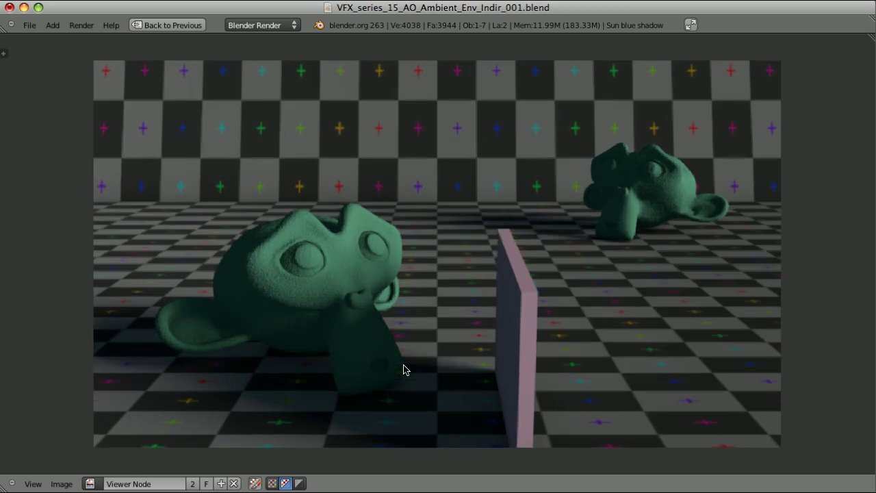
scroll(403, 295, "up", 2)
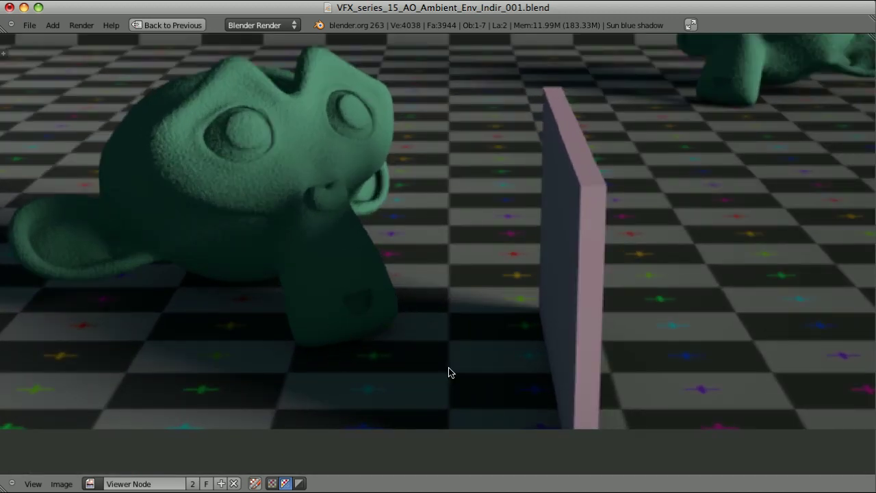
scroll(461, 221, "down", 2)
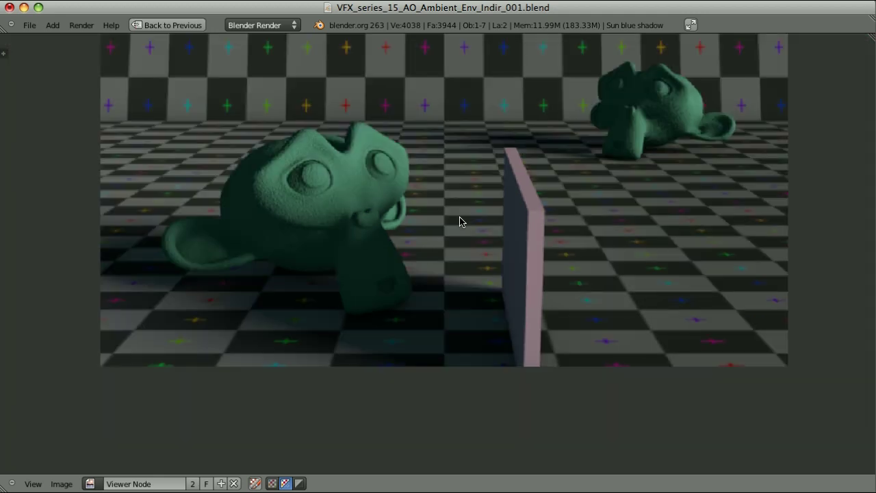
middle_click_drag(495, 176, 475, 218)
key("ctrl+Up")
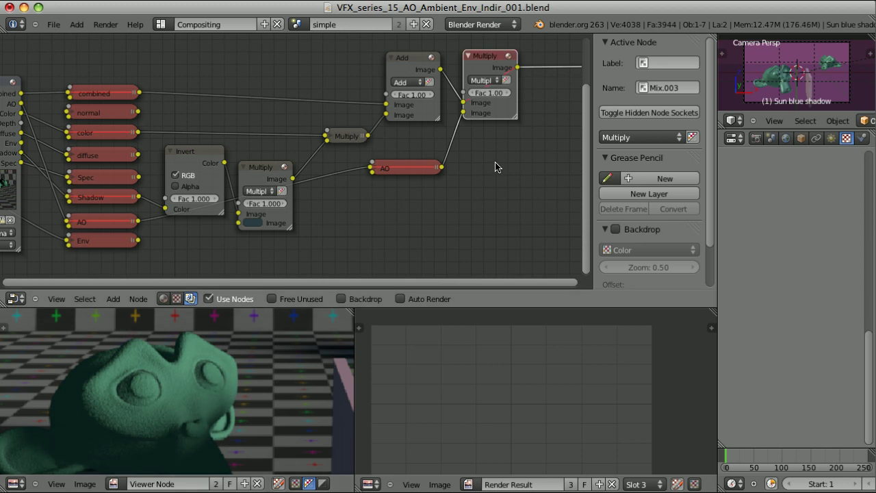
key("m")
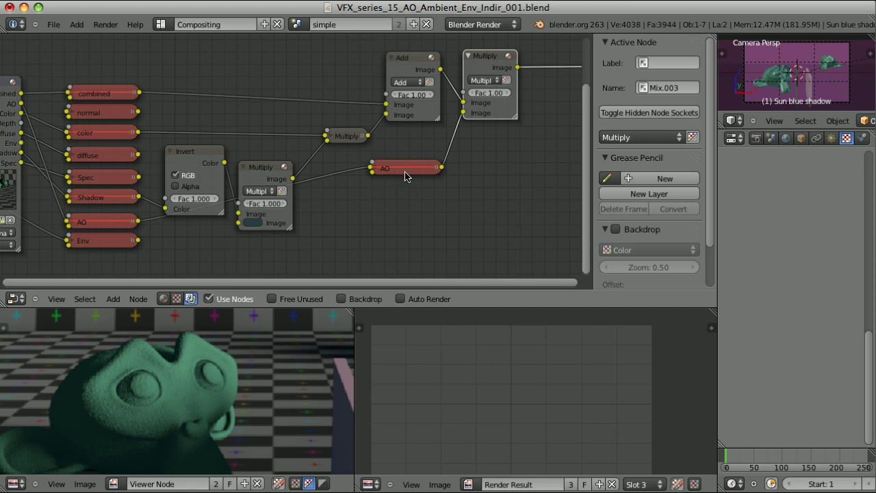
scroll(237, 434, "down", 3)
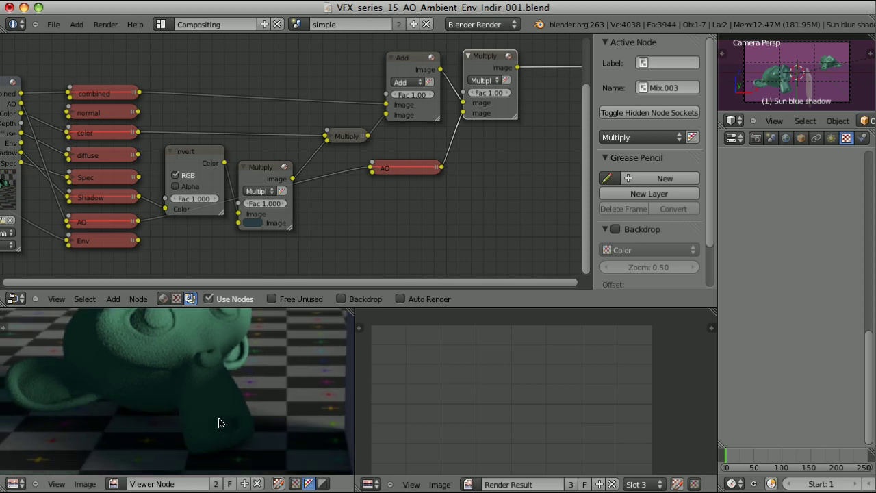
scroll(272, 366, "up", 2)
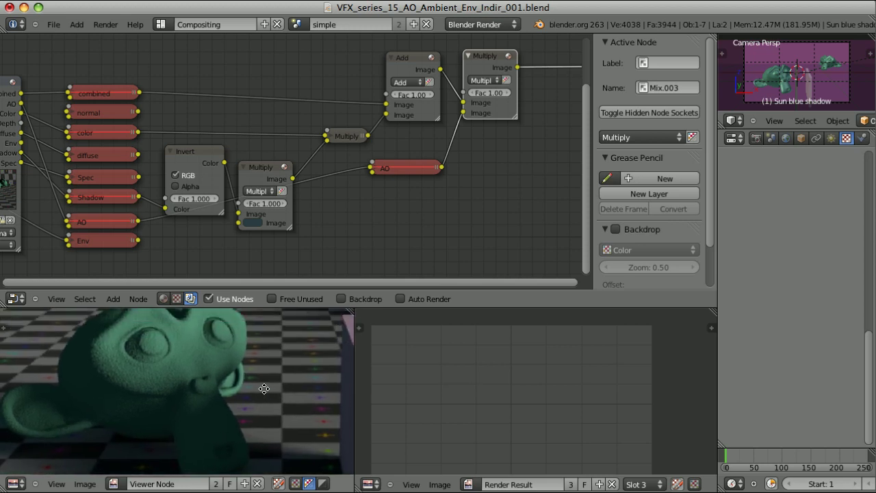
Step: Connect the Invert node's color output to the last Multiply node's factor and inspect the Multiply result in a maximized image view
left_click(193, 155, "ctrl+shift")
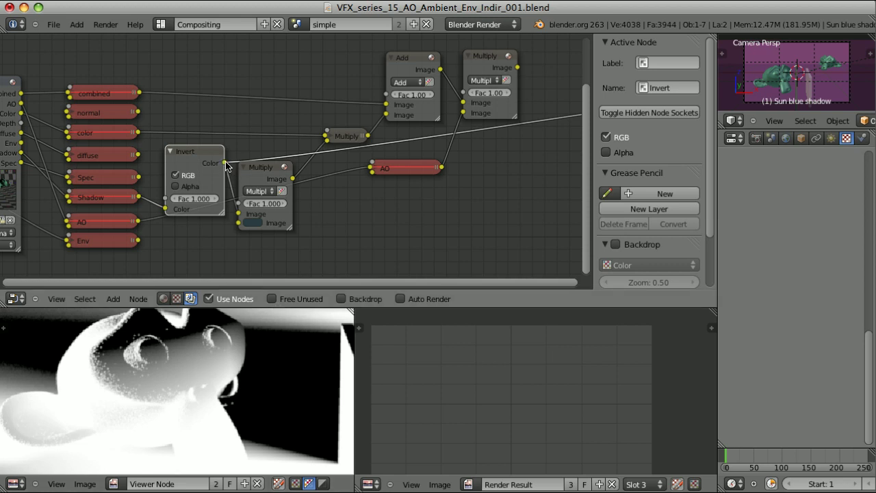
left_click_drag(224, 163, 464, 93)
left_click(491, 60, "ctrl+shift")
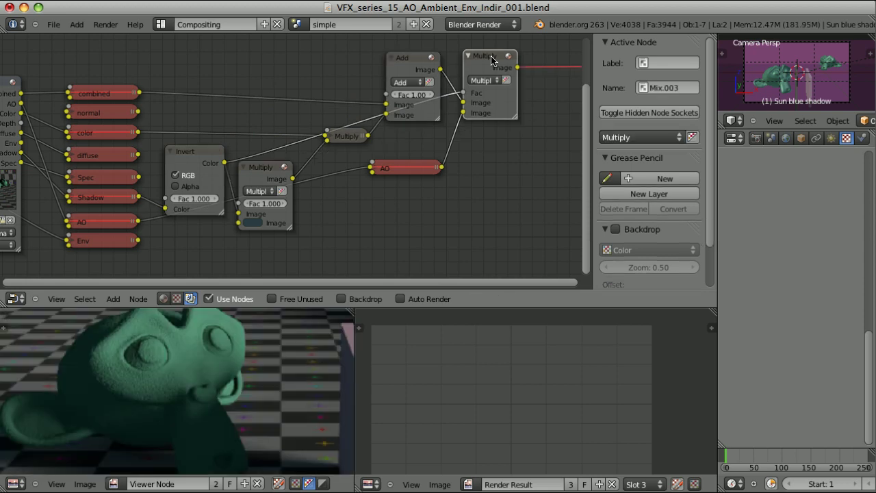
left_click_drag(492, 60, 510, 67)
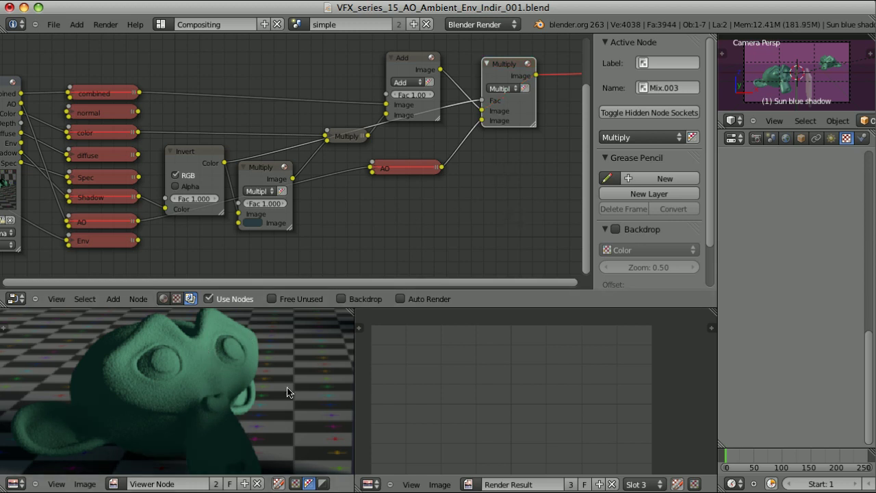
key("shift+space")
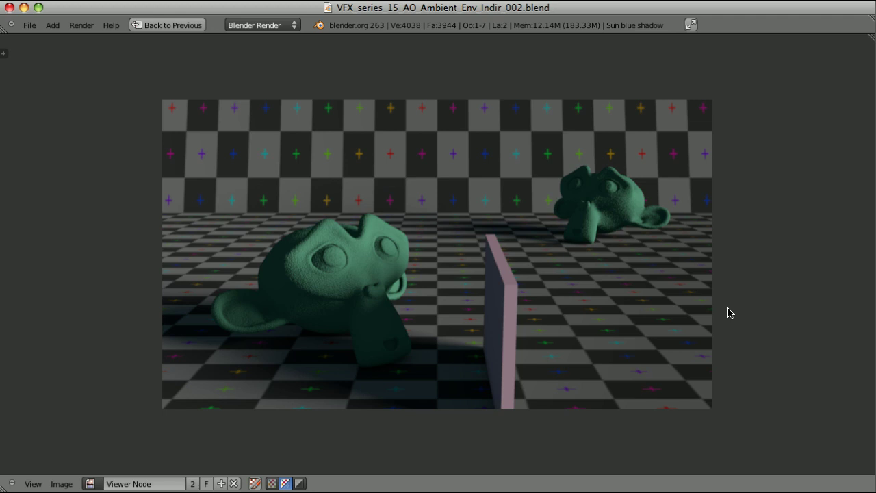
key("ctrl+Up")
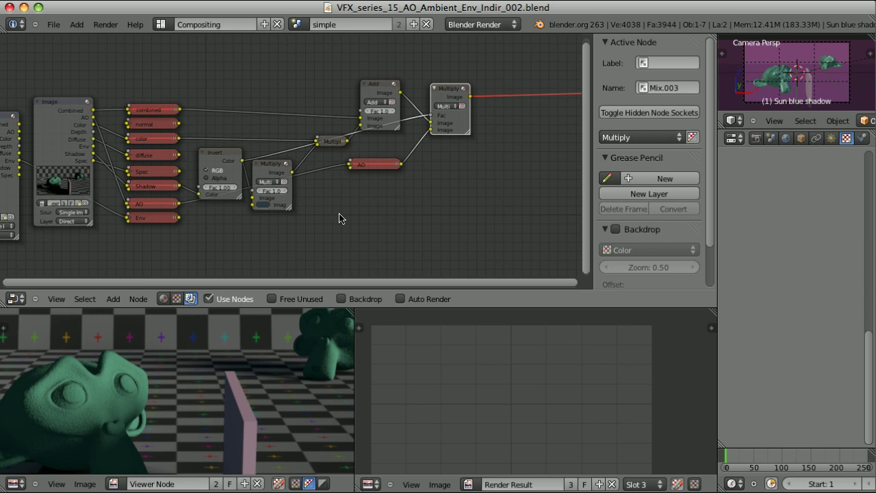
Step: Delete the Invert, Multiply, Add and copied AO nodes, and send the combined pass to the viewer
key("b")
left_click_drag(213, 56, 507, 229)
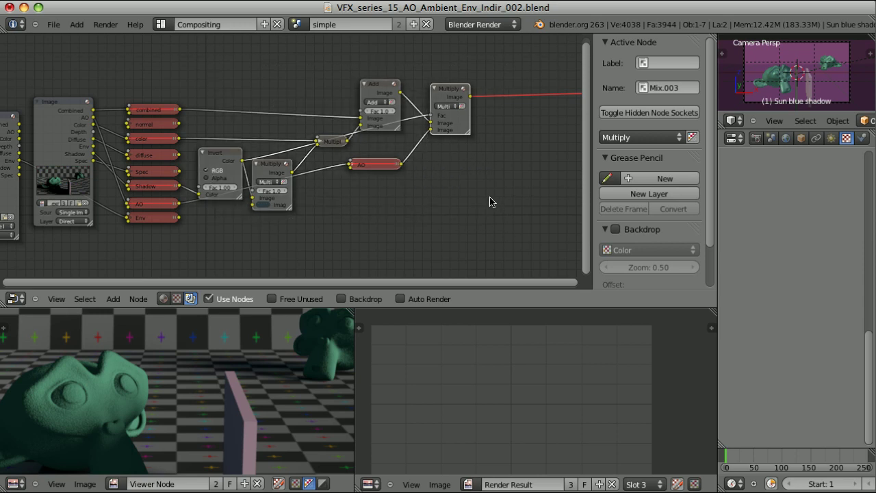
key("x")
left_click(171, 111, "ctrl+shift")
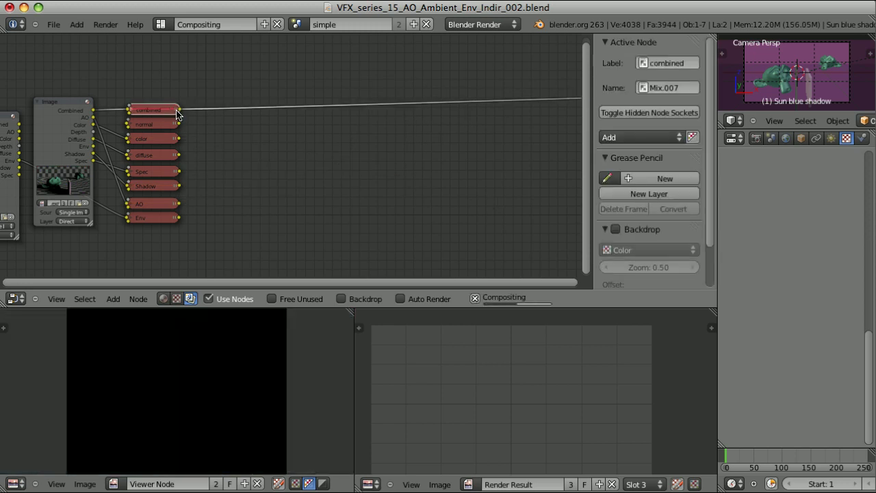
scroll(216, 380, "down", 2)
middle_click_drag(214, 388, 221, 362)
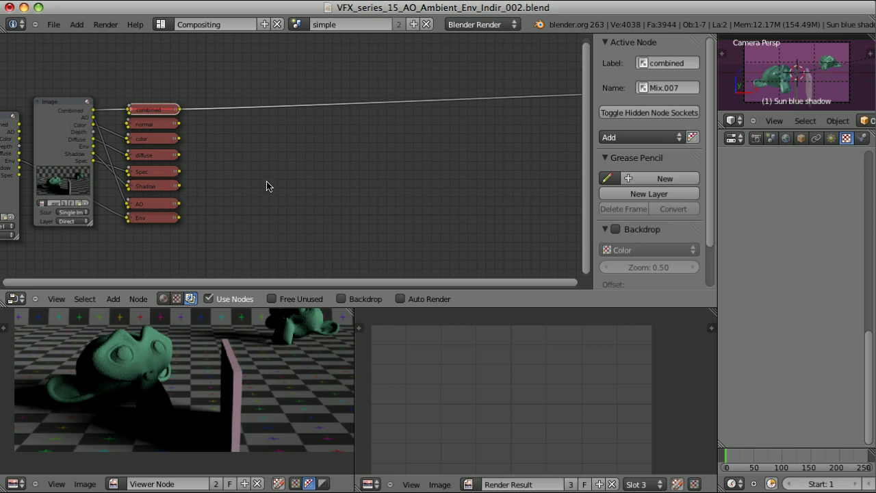
Step: Add a Mix node, connect the AO pass to its second image input, and send its output to the viewer
left_click(154, 203)
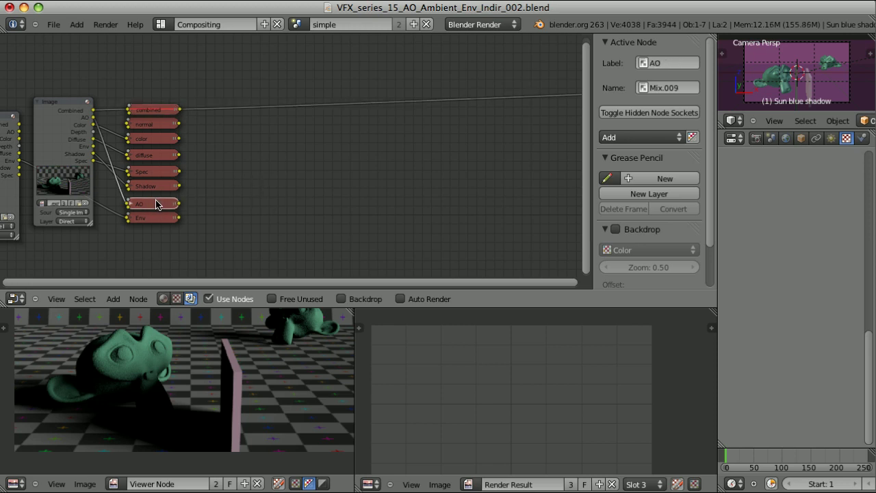
key("shift+a")
mouse_move(248, 200)
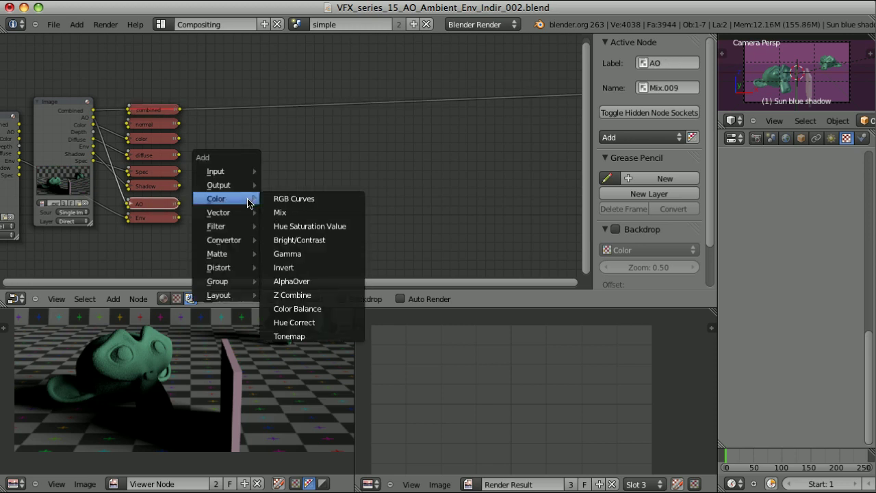
left_click(284, 213)
left_click(277, 199)
scroll(276, 173, "up", 2)
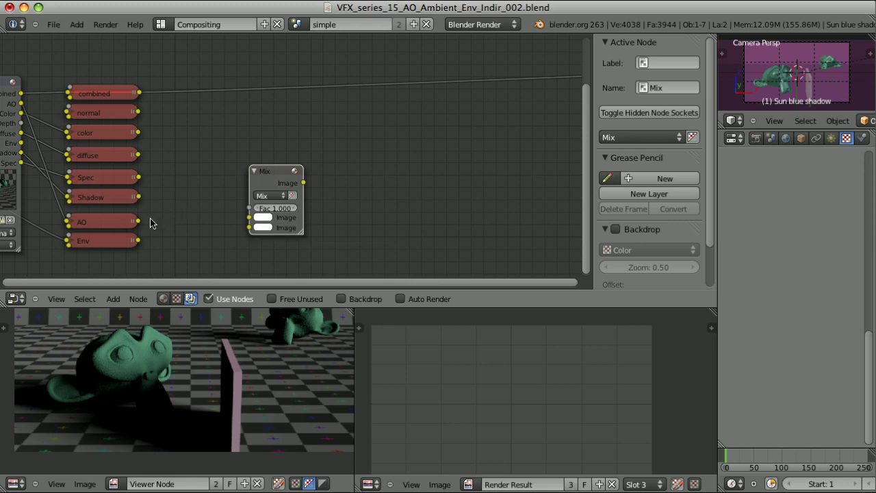
left_click_drag(138, 222, 250, 228)
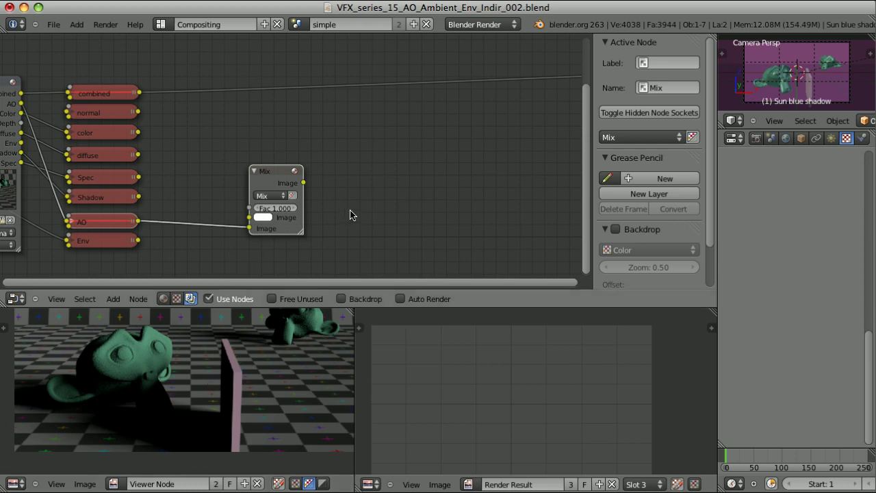
left_click(281, 174, "ctrl+shift")
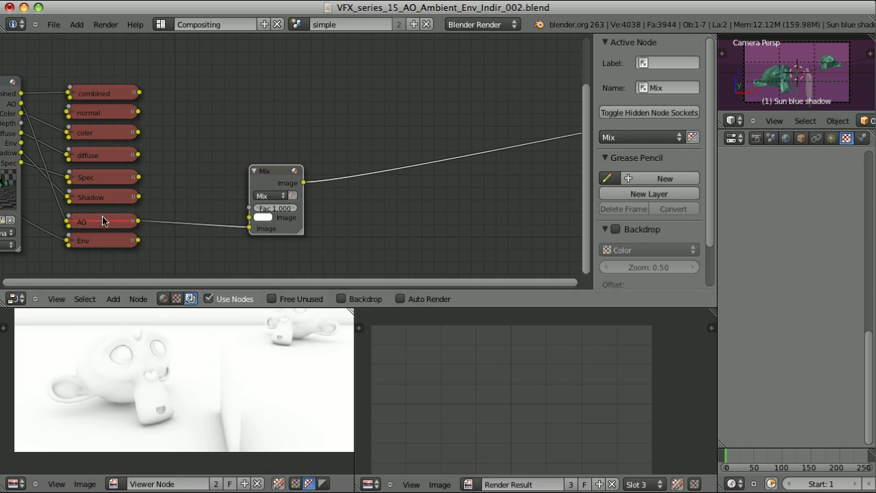
Step: Set the Mix node's blend type to Multiply with a dark blue first image color, and move it closer to the AO node
left_click(265, 218)
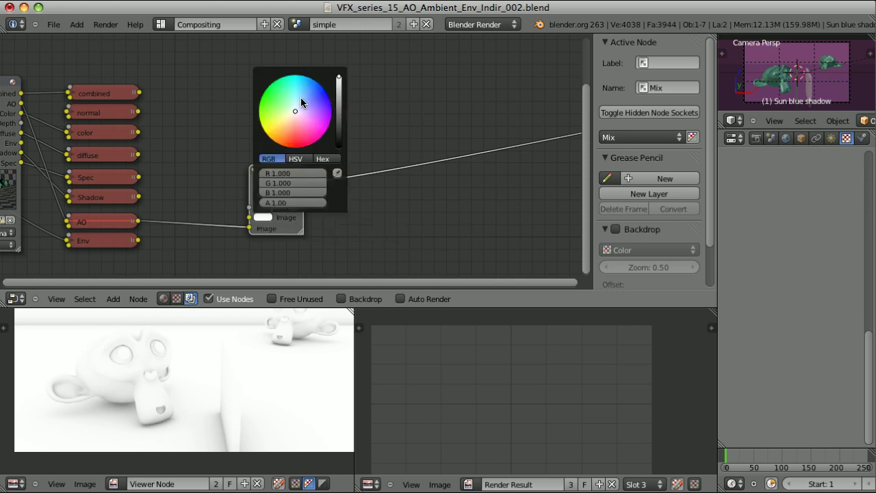
left_click(270, 195)
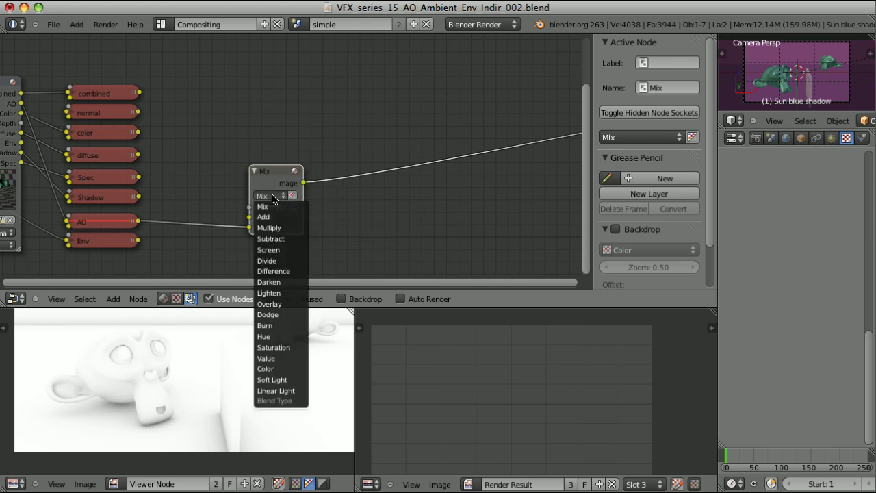
left_click(276, 228)
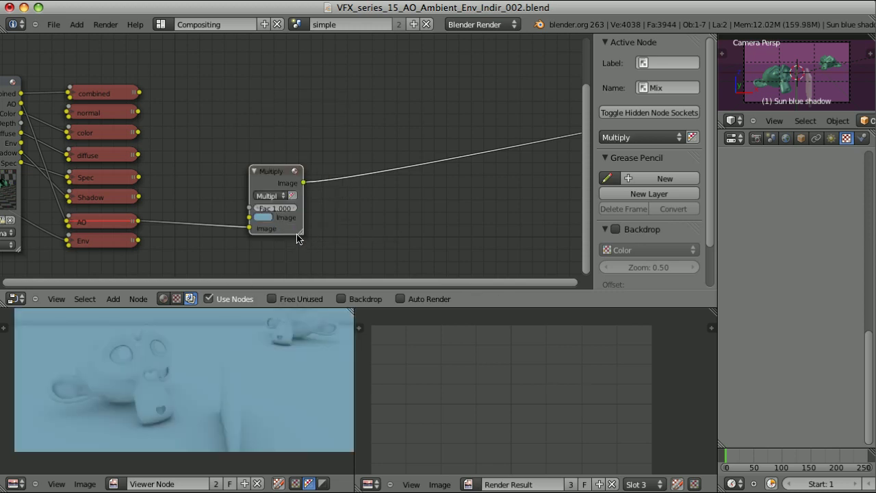
left_click(266, 217)
left_click_drag(338, 95, 338, 123)
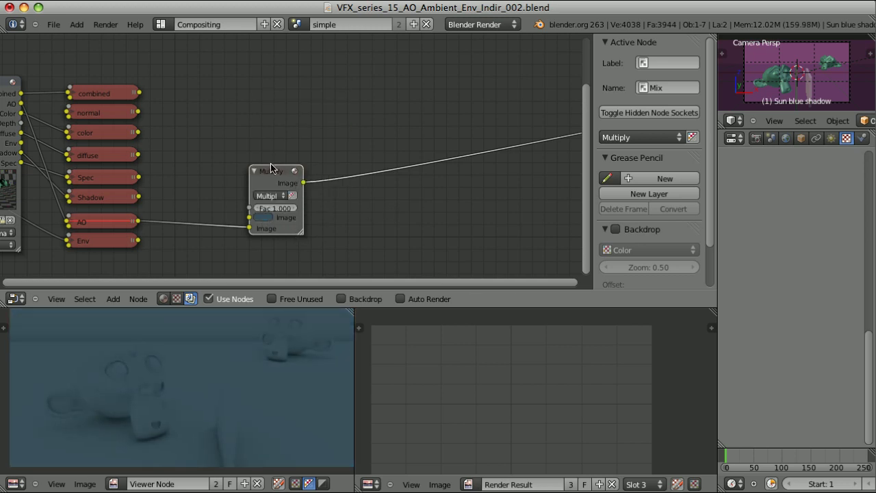
left_click_drag(269, 173, 234, 173)
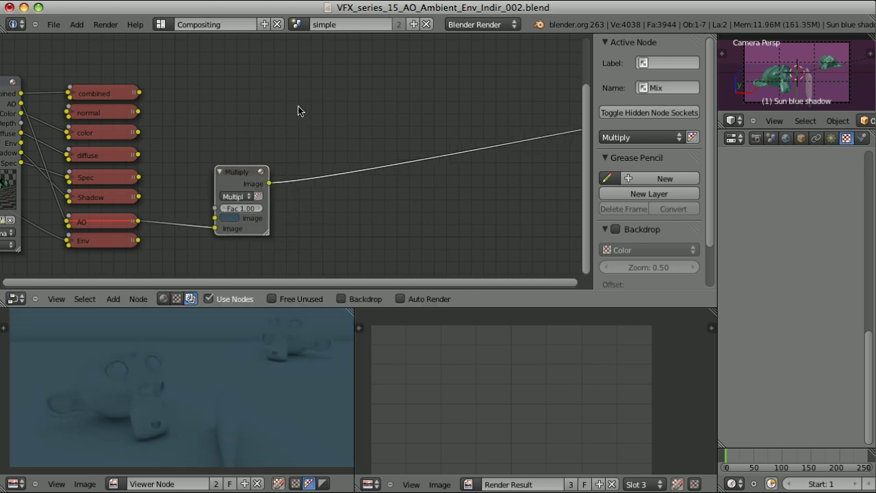
Step: Duplicate the Multiply node as an Add node, feed it the combined pass and the Multiply output, and send the result to the viewer
key("shift+d")
left_click(343, 80)
left_click(338, 99)
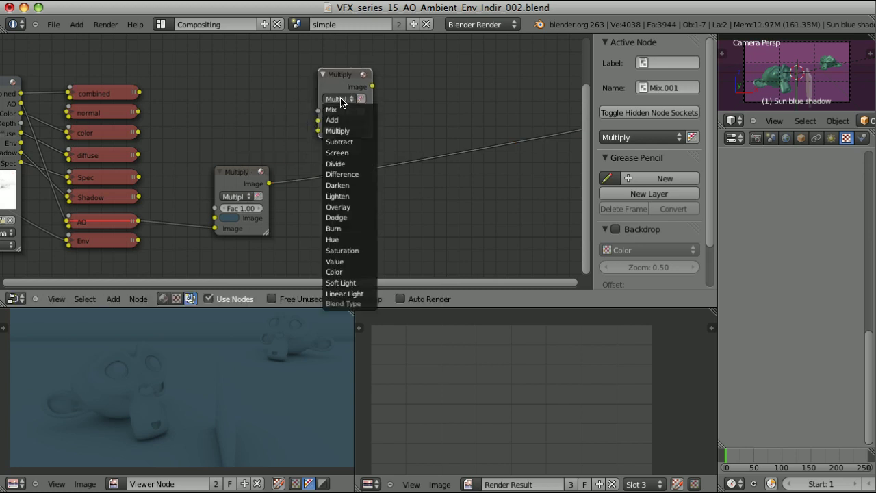
left_click(342, 120)
left_click(113, 92)
left_click_drag(138, 93, 318, 122)
left_click_drag(269, 183, 318, 131)
left_click(349, 76, "ctrl+shift")
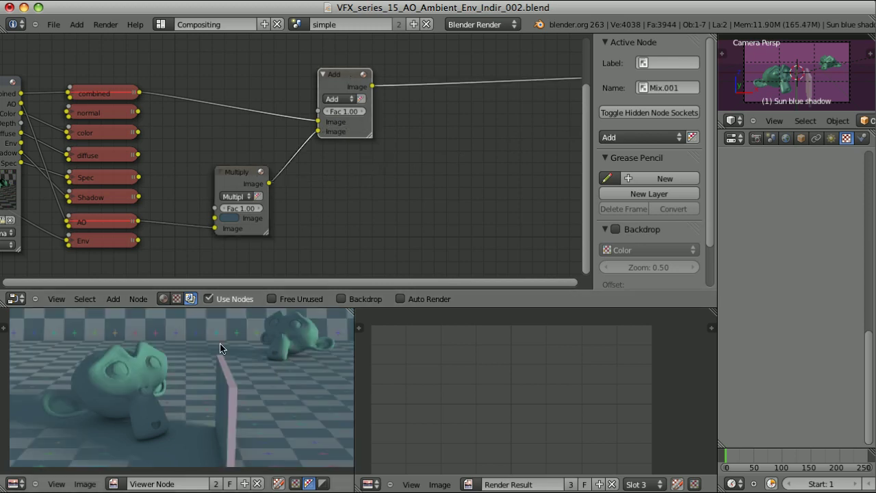
Step: Insert a duplicate Multiply node between the Multiply and Add nodes, and connect the color pass to its second image input
left_click_drag(241, 174, 189, 174)
key("shift+d")
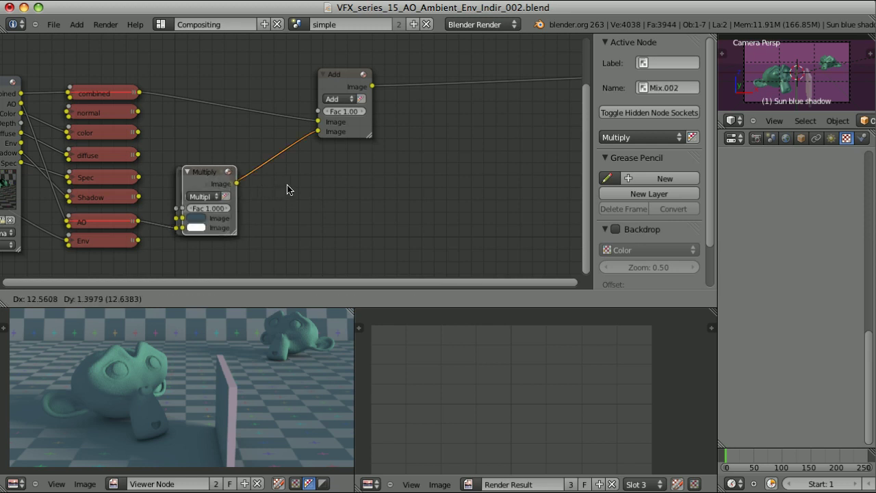
left_click(357, 180)
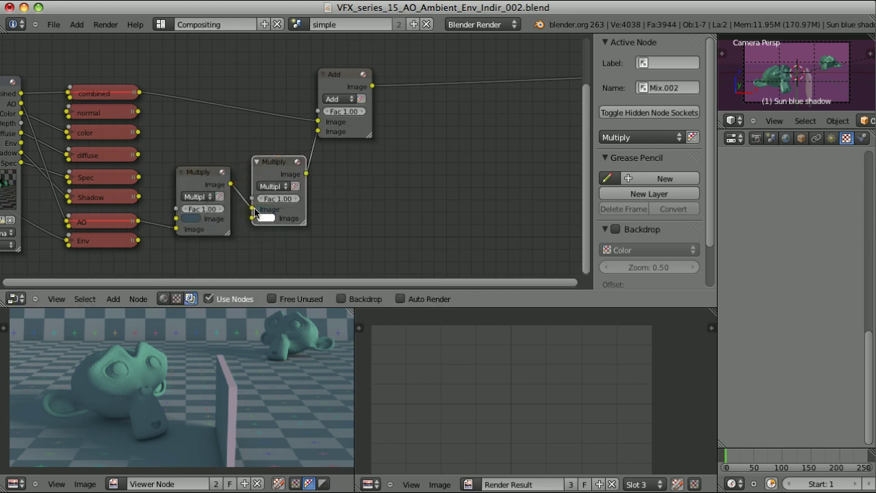
left_click_drag(252, 217, 139, 132)
left_click_drag(198, 173, 192, 175)
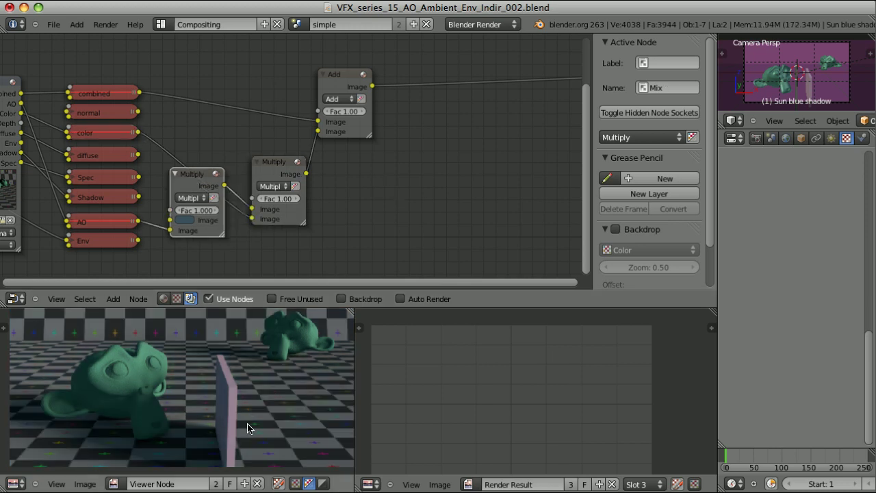
Step: Inspect the blue-tinted shadows around the monkey and the panel up close in a maximized image view
key("ctrl+Up")
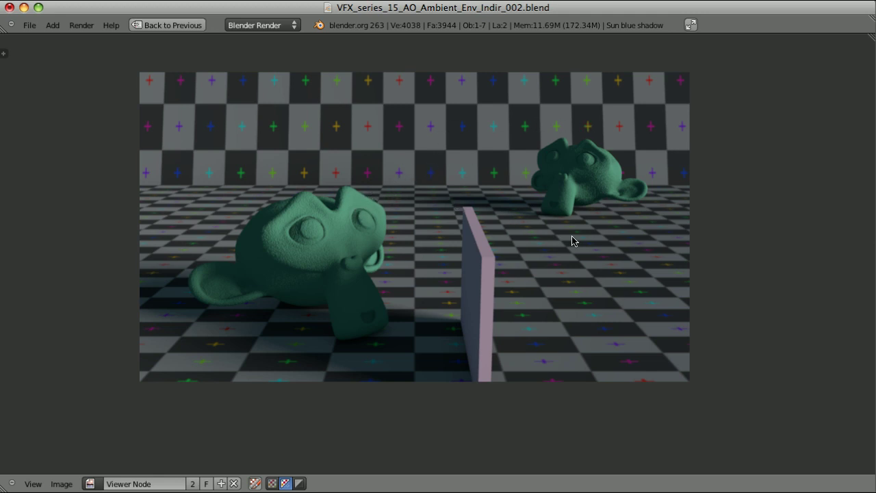
scroll(393, 340, "up", 6)
middle_click_drag(323, 389, 483, 187)
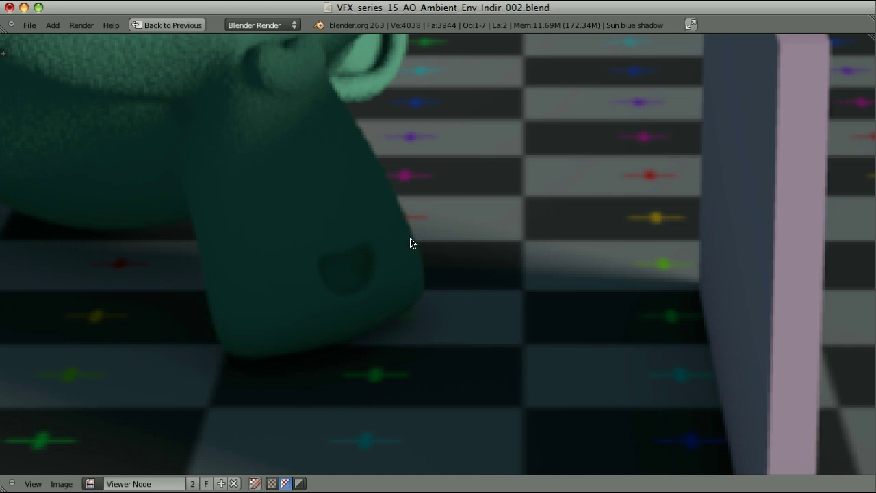
scroll(411, 243, "down", 4)
key("Home")
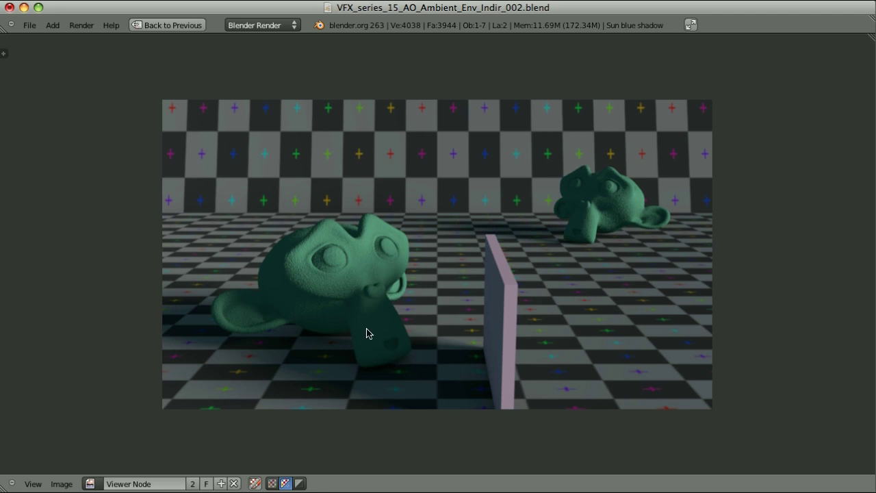
scroll(348, 360, "up", 2)
middle_click_drag(348, 360, 413, 224, "ctrl")
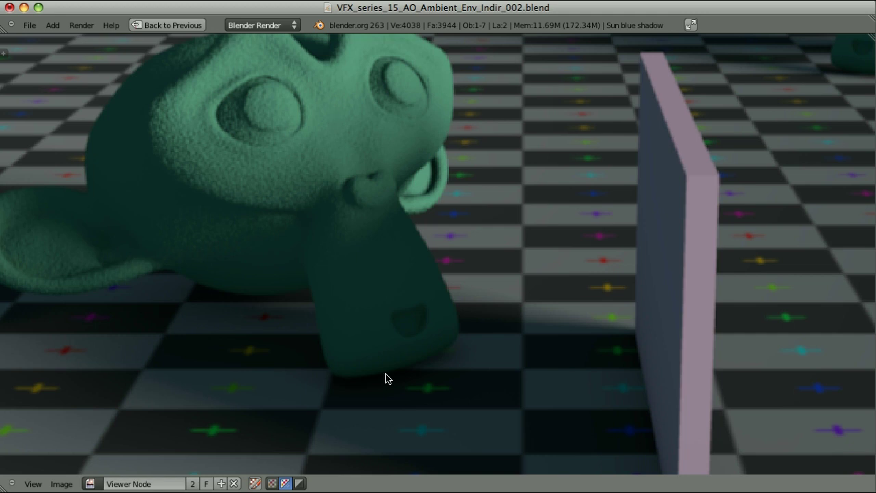
scroll(386, 377, "up", 5)
middle_click_drag(385, 377, 481, 188)
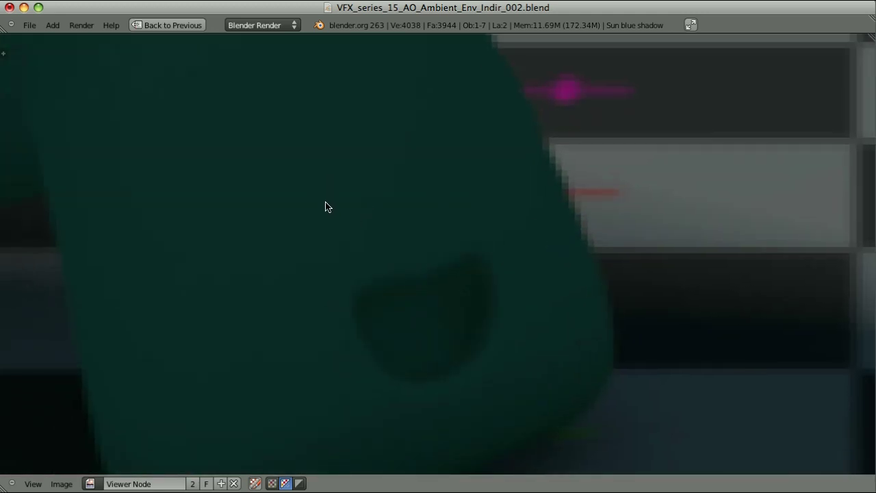
scroll(315, 207, "down", 4)
scroll(438, 219, "down", 1)
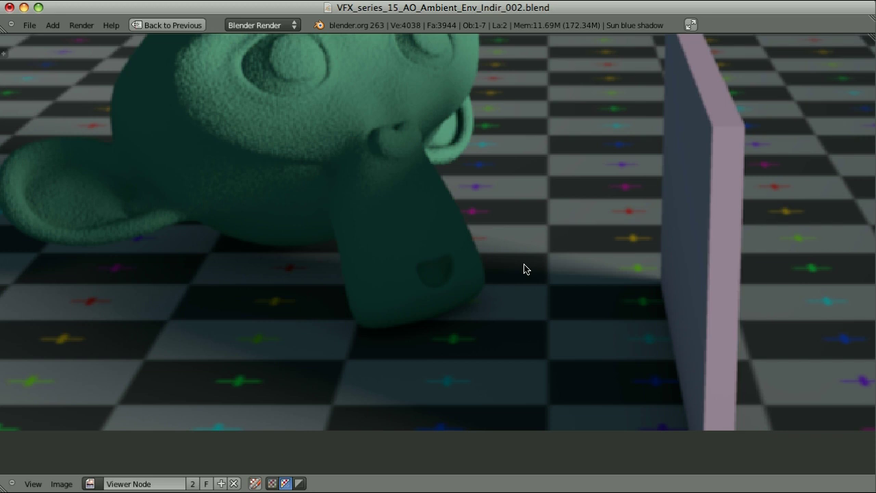
key("Escape")
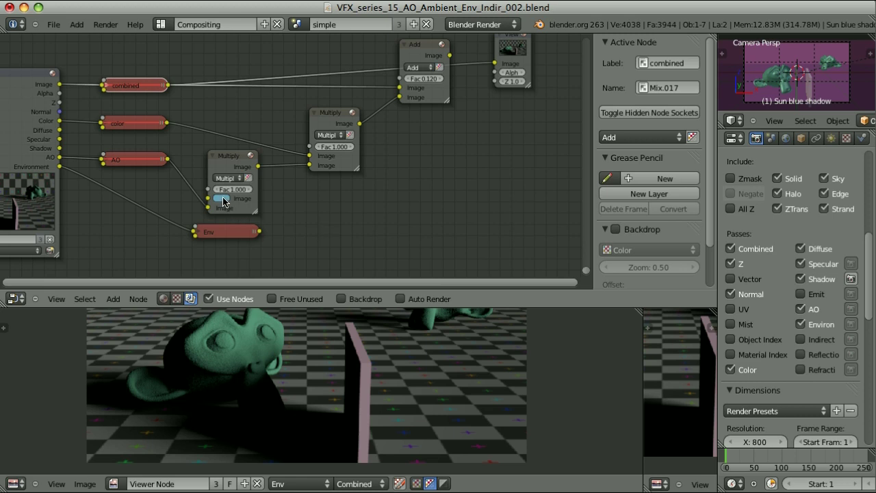
Step: Preview the blue AO Multiply node, the color Multiply node and the final Add node one after another in the viewer
left_click(229, 160)
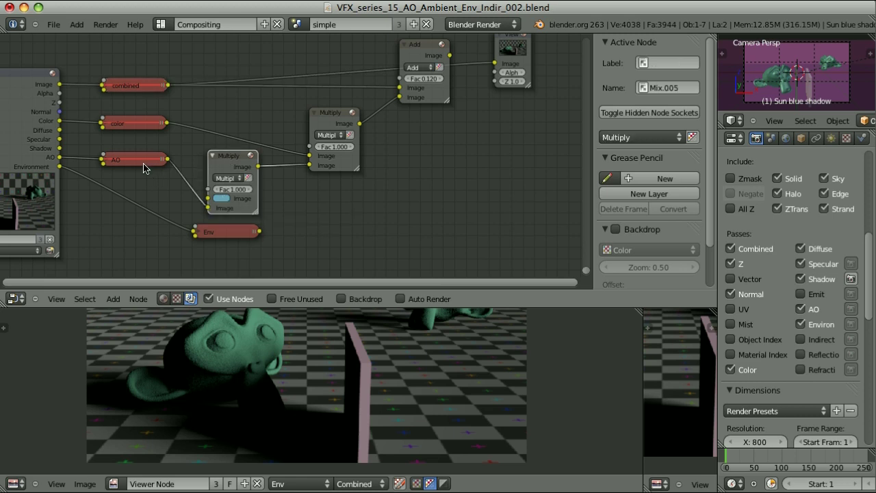
left_click(235, 161, "ctrl+shift")
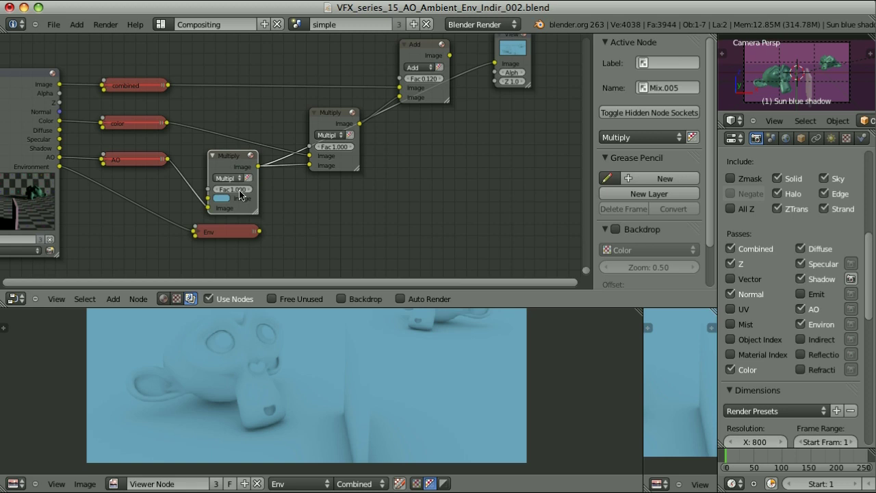
left_click(333, 117, "ctrl+shift")
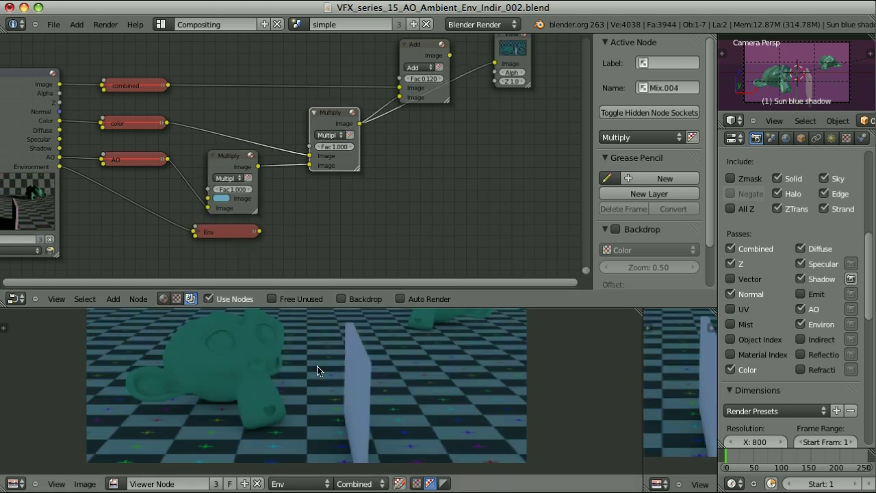
left_click(423, 49, "ctrl+shift")
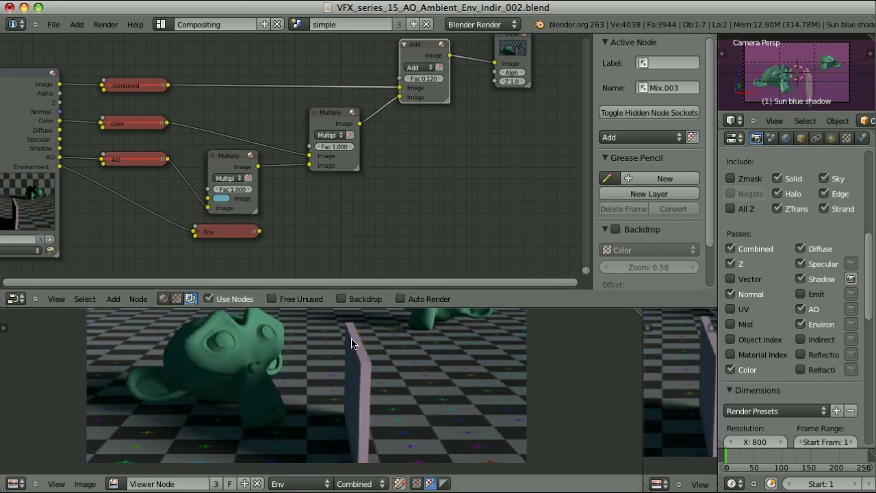
Step: Check the world's Environment Lighting color options, keeping Sky Color, and compare the Env pass with the Add node's result in the viewer
left_click(786, 138)
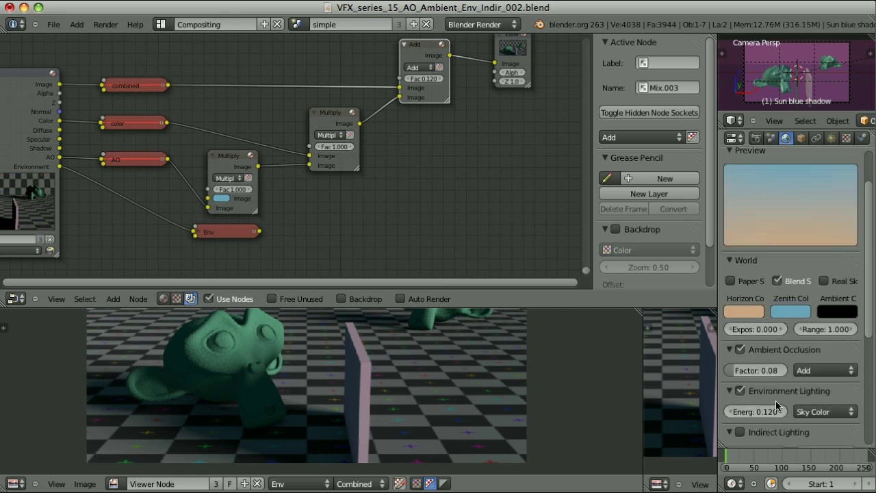
left_click(815, 412)
left_click(820, 412)
left_click(808, 382)
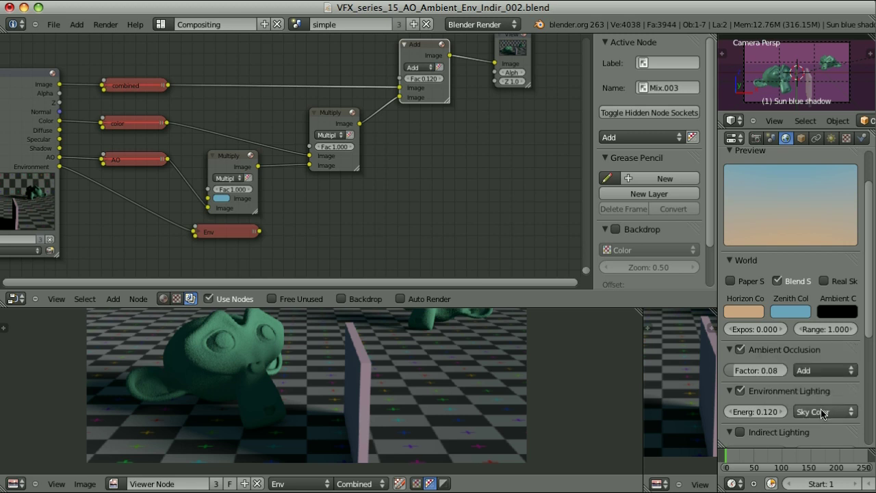
left_click(230, 233, "ctrl+shift")
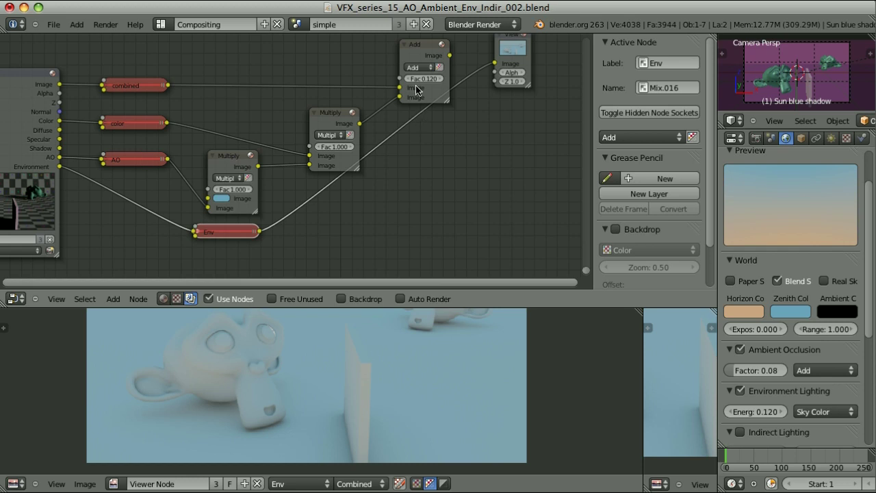
left_click(421, 48, "ctrl+shift")
Step: Connect the Env pass to the color Multiply node's second image input in place of the blue-tinted AO
right_click(231, 158)
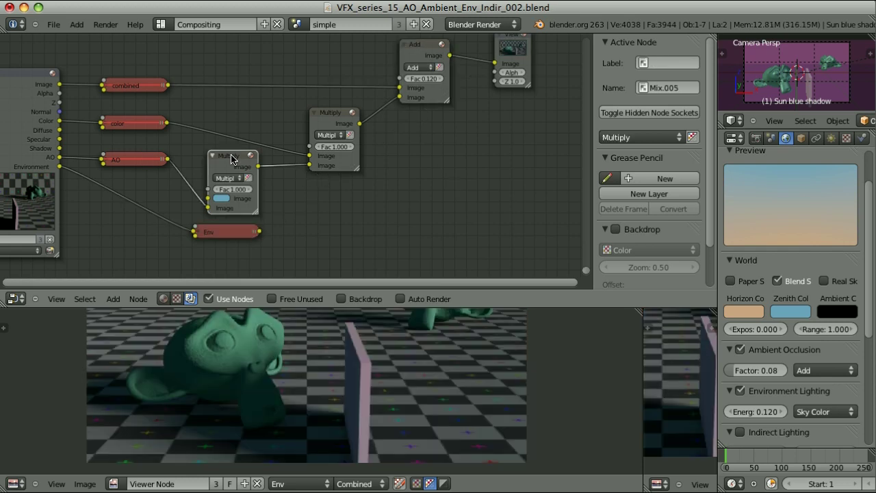
right_click(234, 232)
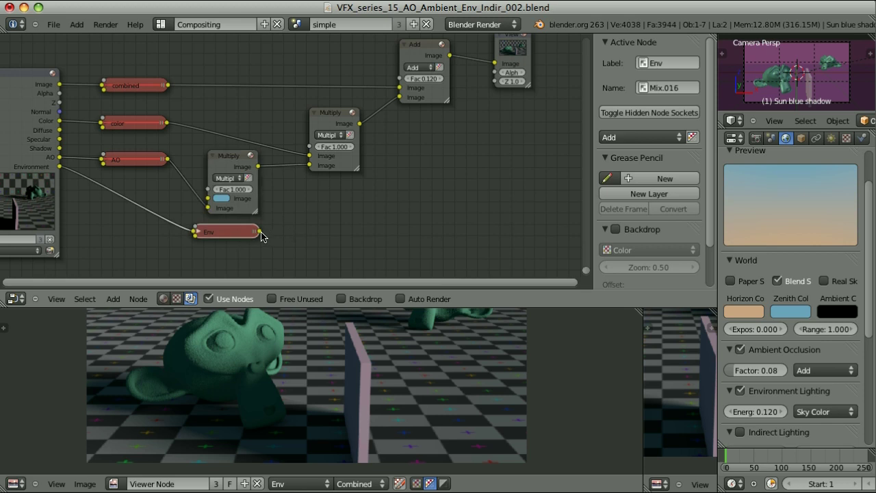
right_click(308, 169)
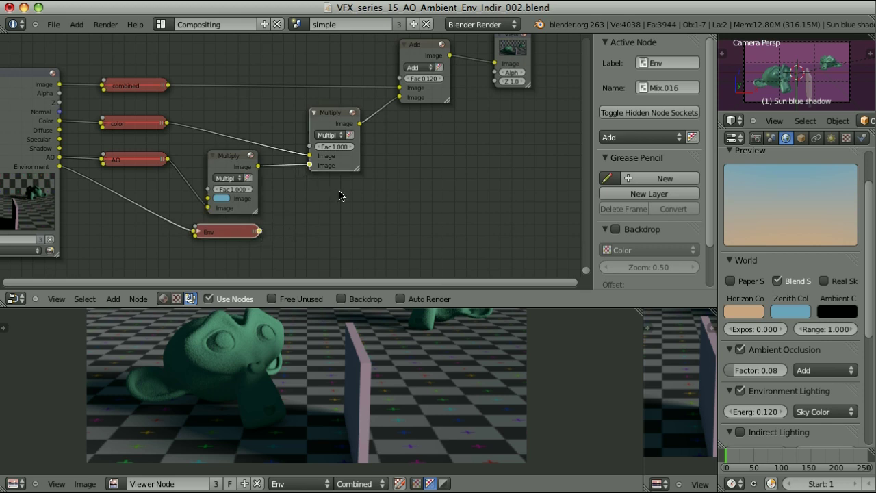
key("shift+f")
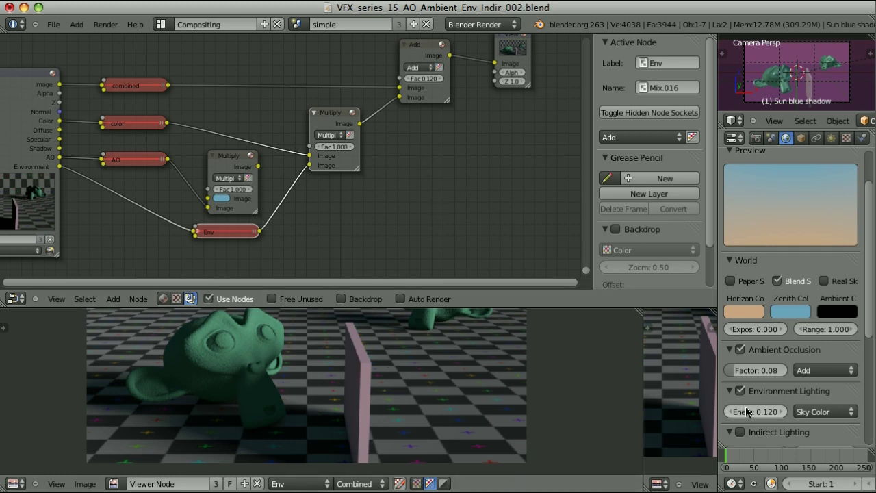
Step: Review the world's lighting settings, the render passes and the Ambient Occlusion blend mode
scroll(746, 409, "down", 2)
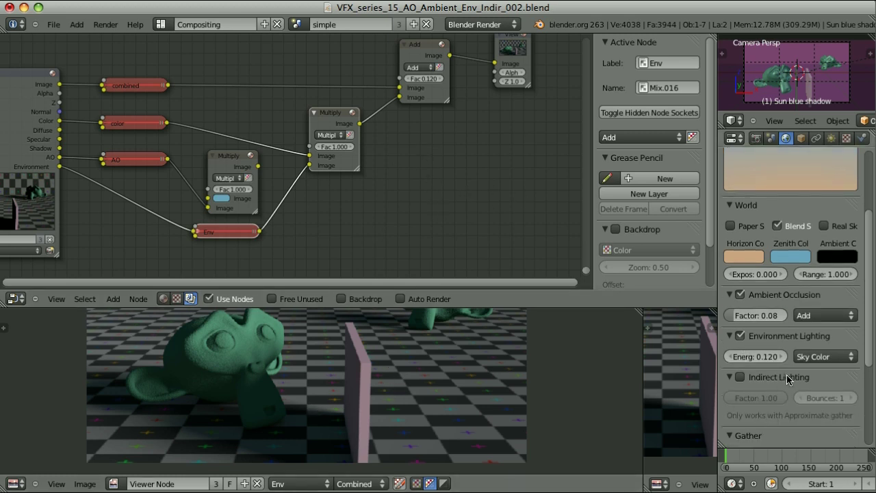
scroll(787, 382, "down", 1)
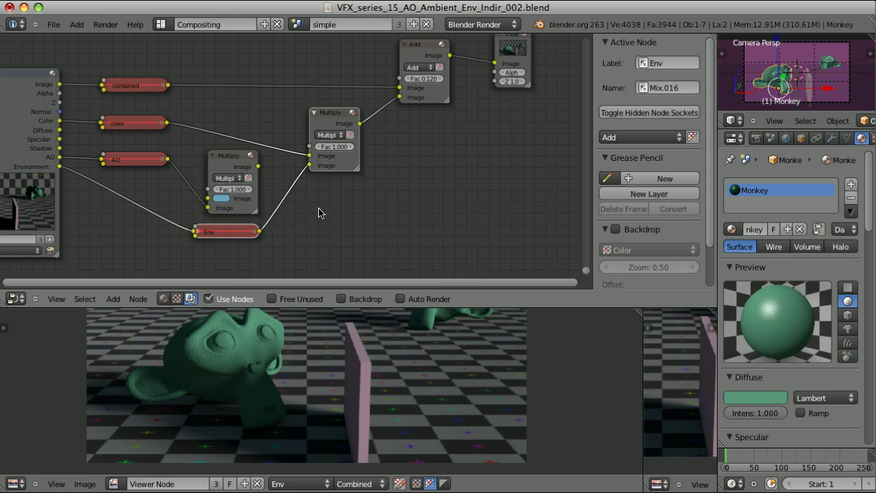
left_click(755, 138)
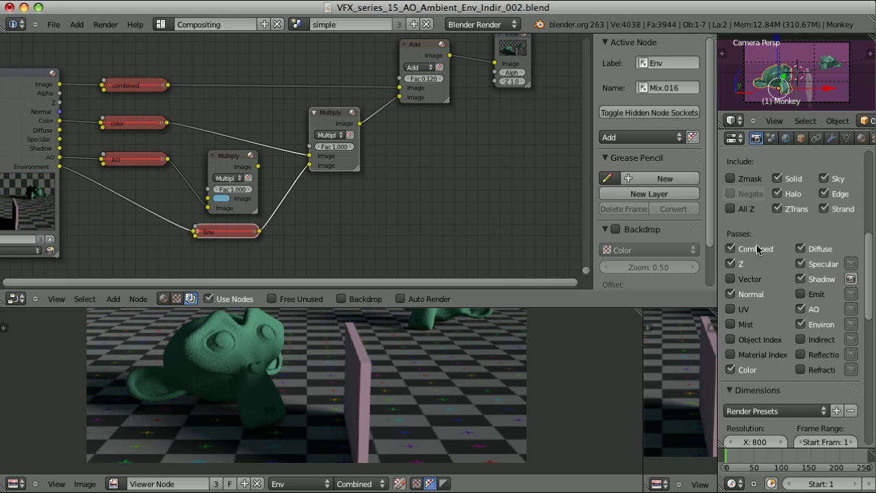
left_click(785, 138)
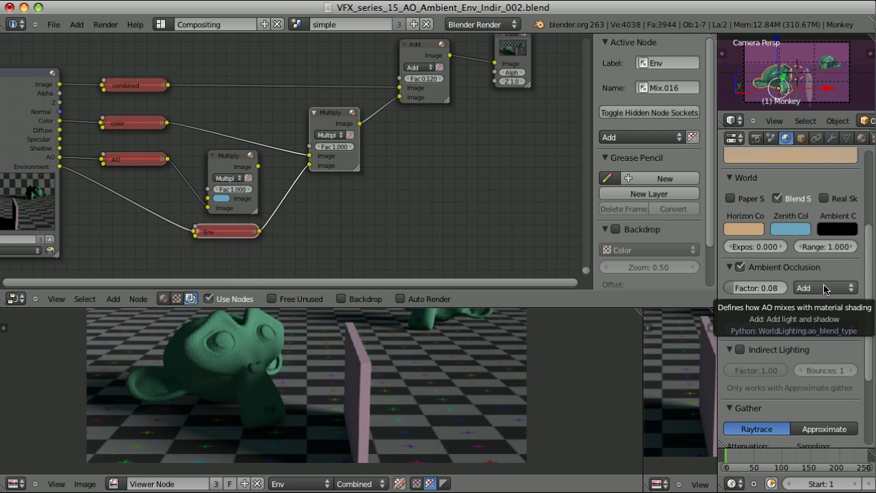
left_click(825, 288)
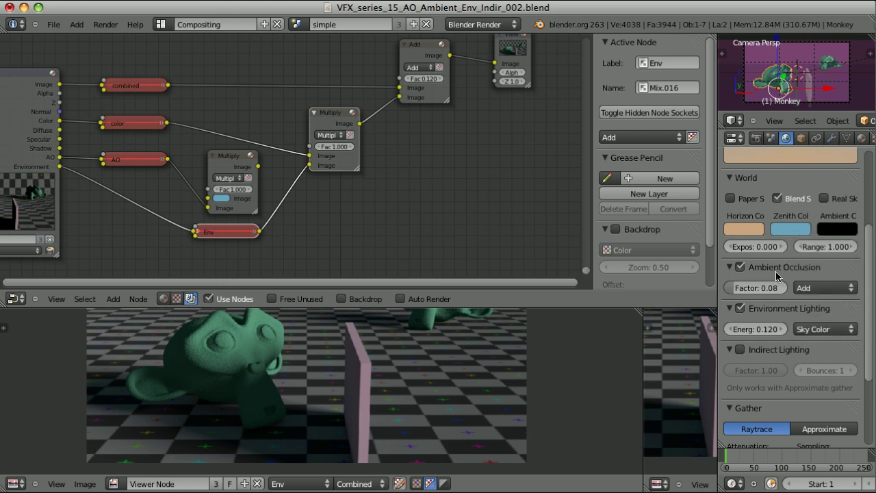